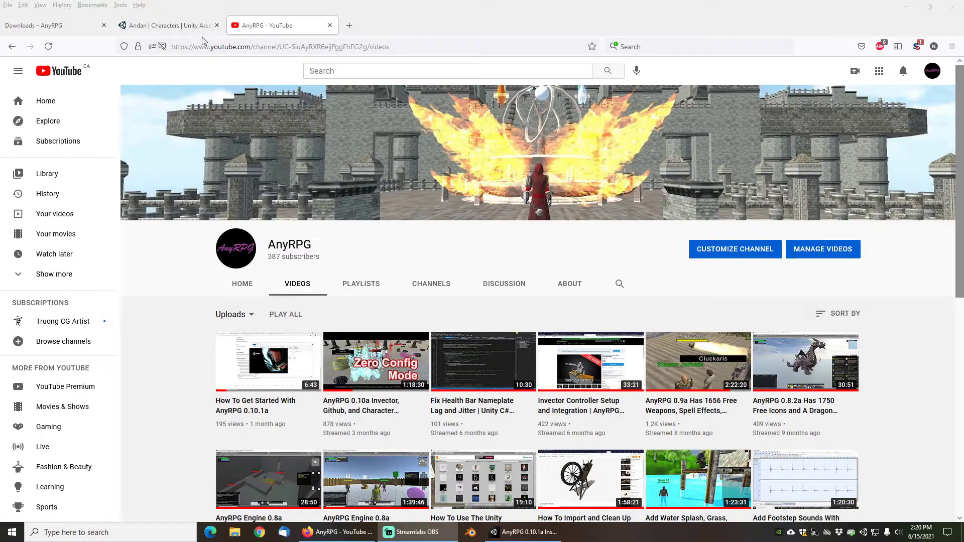
Step: Review the free Andan humanoid character listing on the Unity Asset Store
click(186, 27)
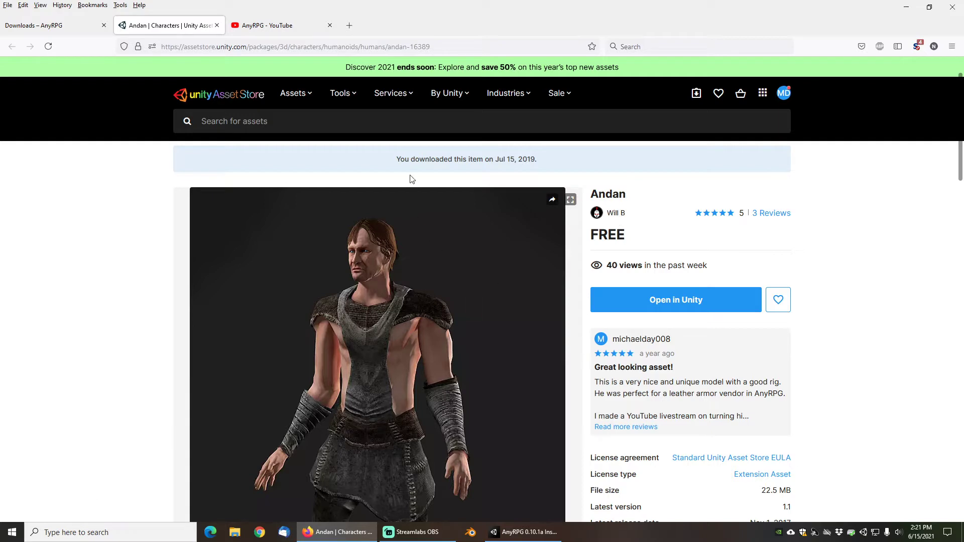
scroll(151, 283, down, 3)
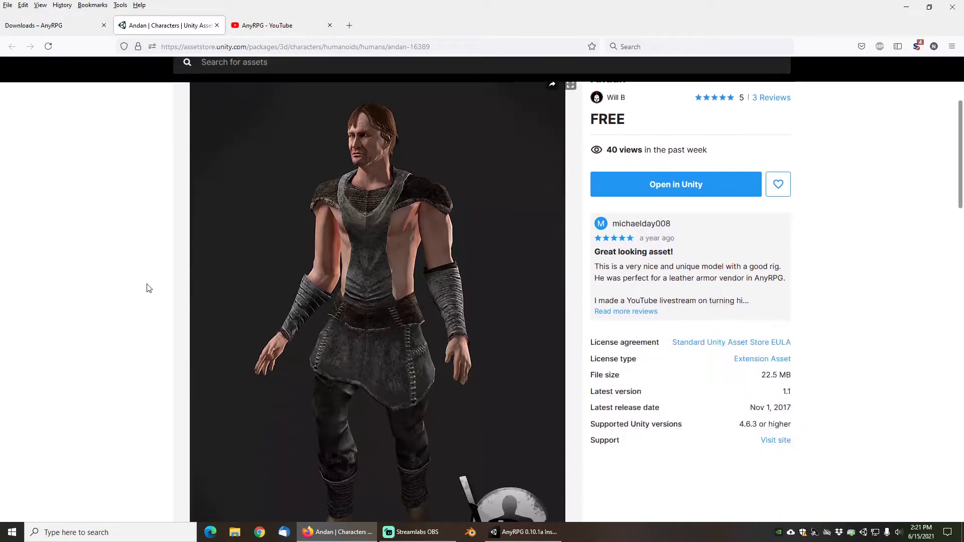
scroll(146, 286, up, 3)
Step: On the AnyRPG Downloads page, note AnyRPG Engine 0.10.1a and its required Unity 2019.4.20f1
click(68, 20)
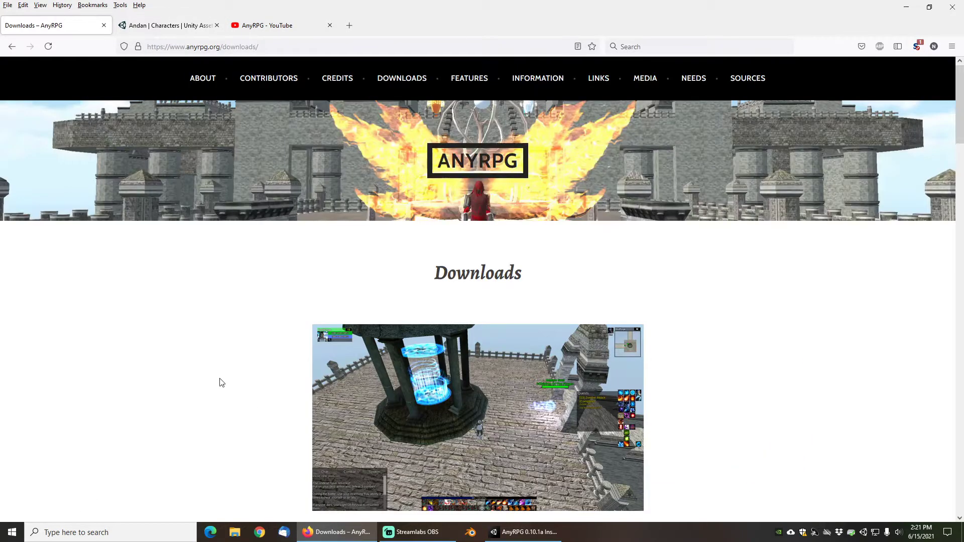
scroll(220, 381, down, 3)
scroll(220, 382, down, 7)
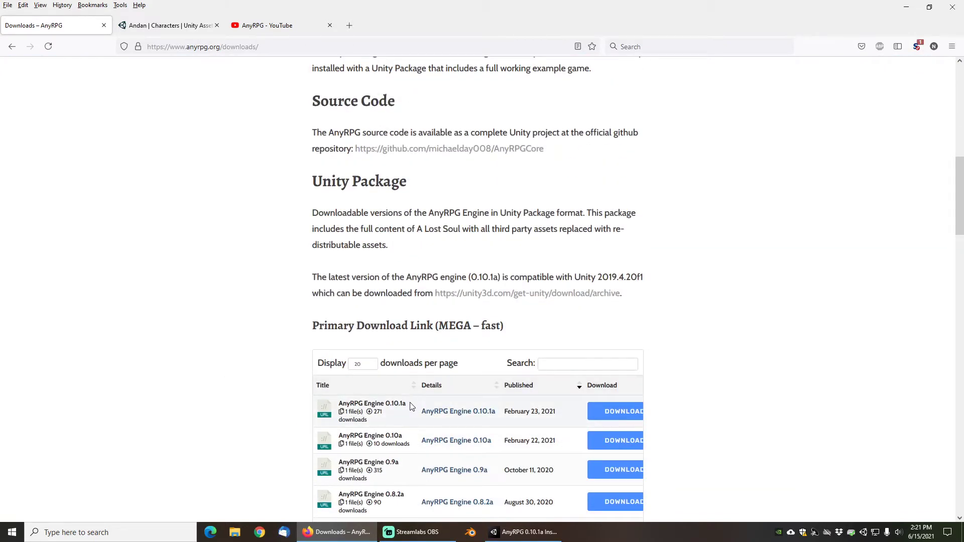
drag(409, 404, 337, 403)
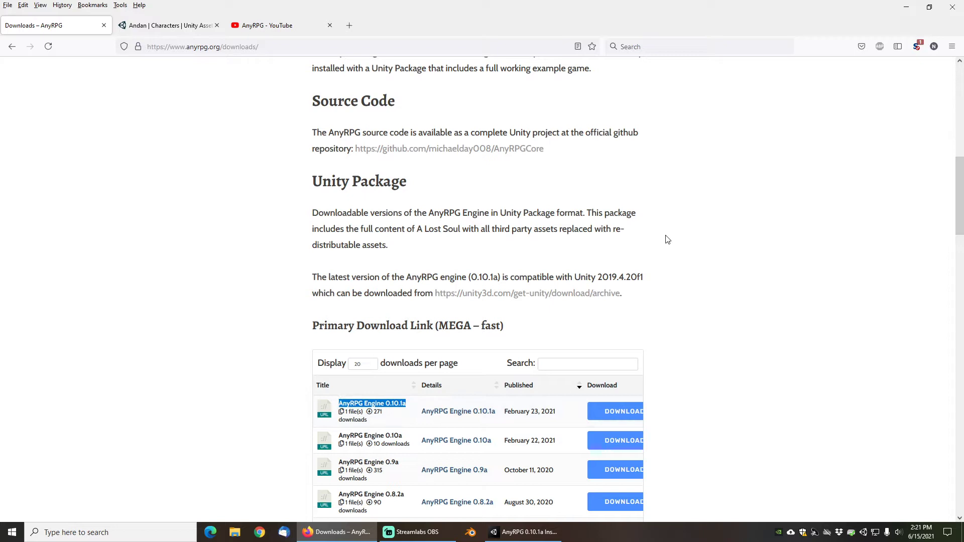
drag(575, 277, 646, 279)
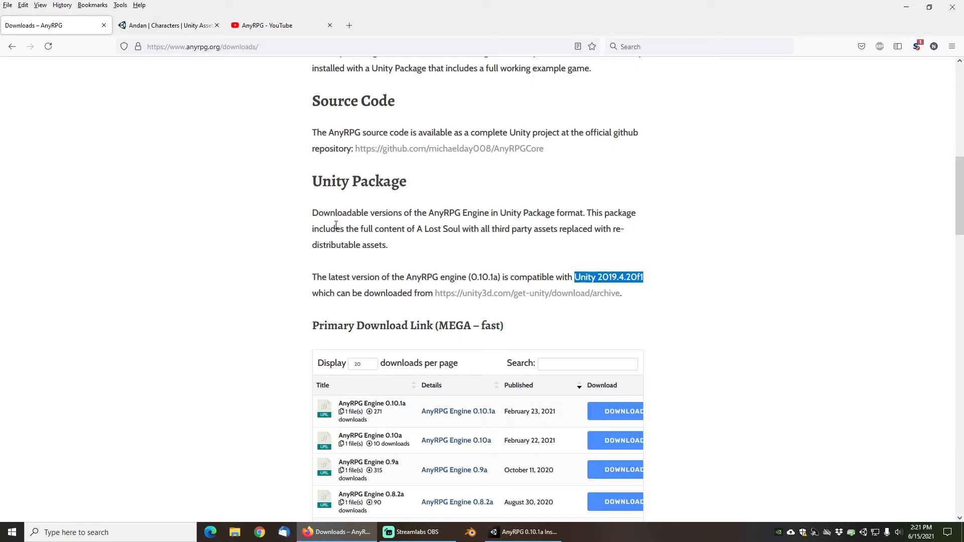
click(278, 46)
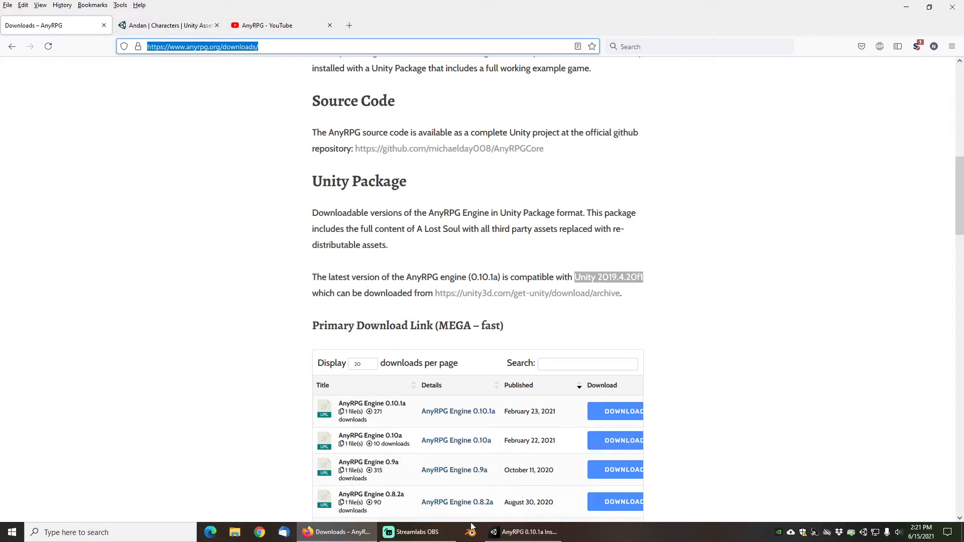
mouse_move(526, 537)
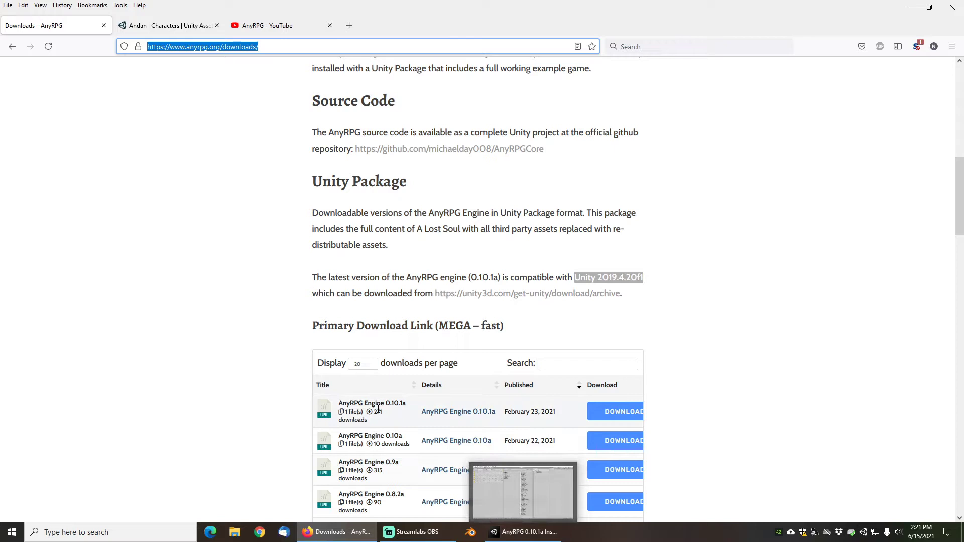
Step: In the Unity project, create a HumanoidCharacter folder directly under Assets
click(534, 535)
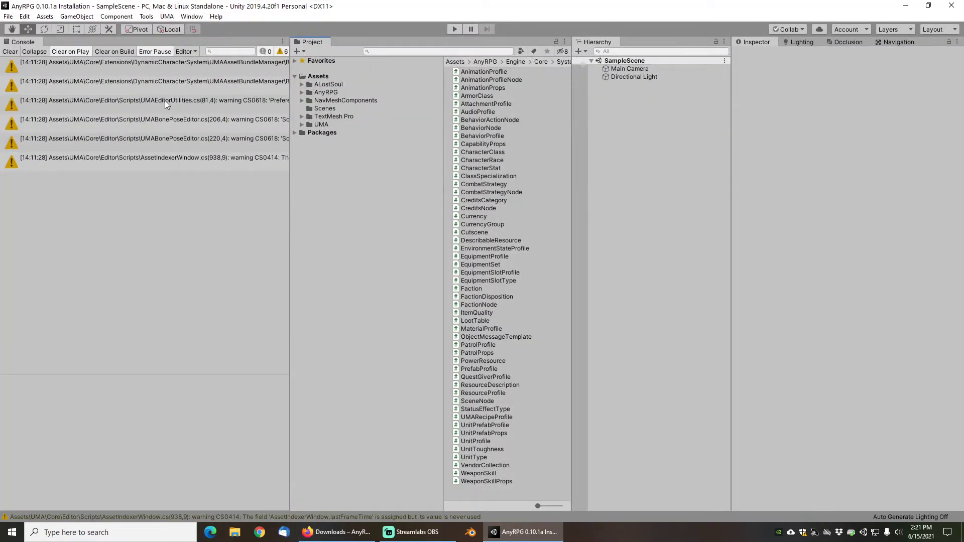
click(320, 76)
right_click(469, 153)
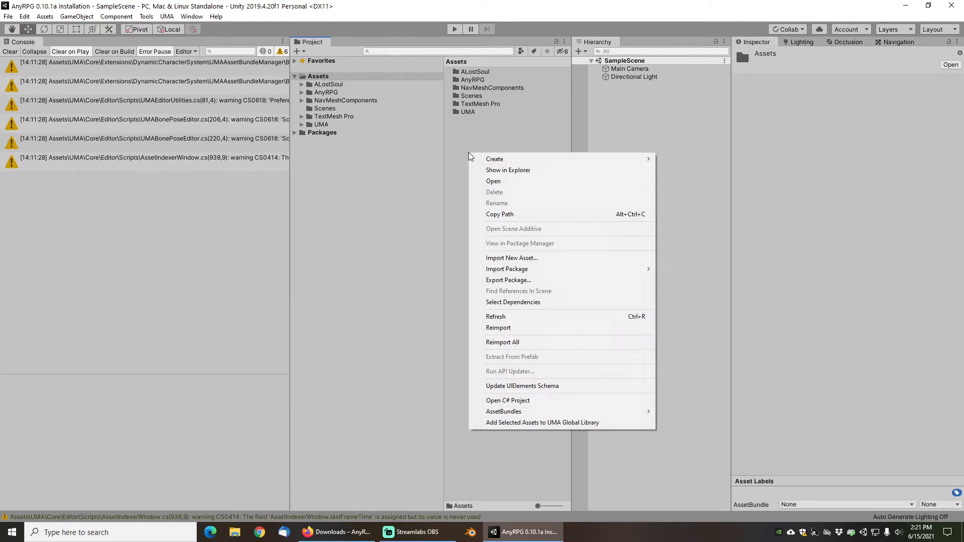
mouse_move(507, 160)
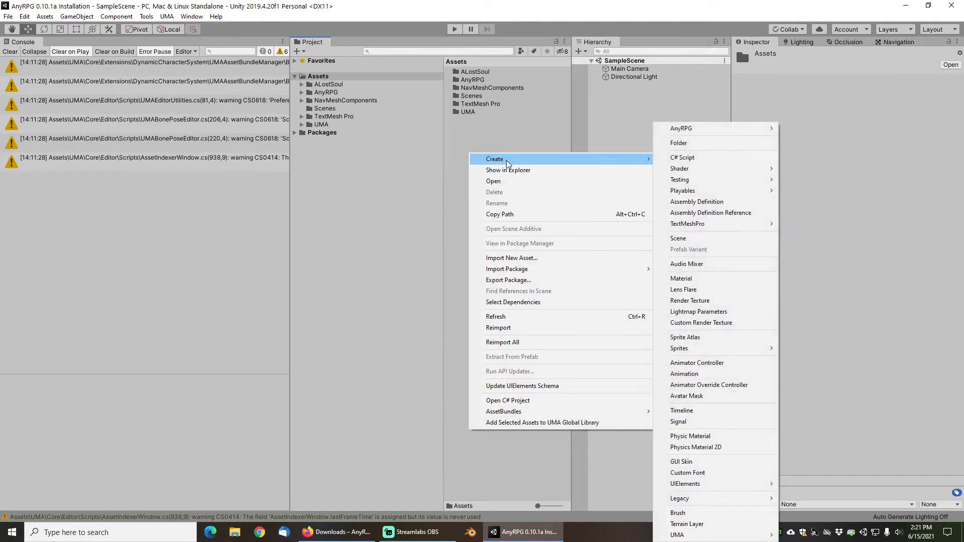
click(679, 144)
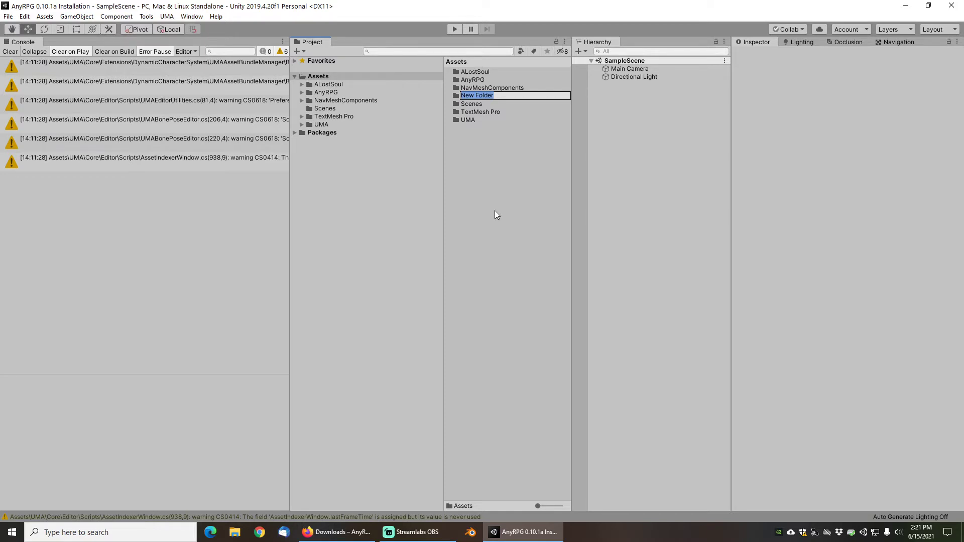
text(HumanoidCharacter)
key(Return)
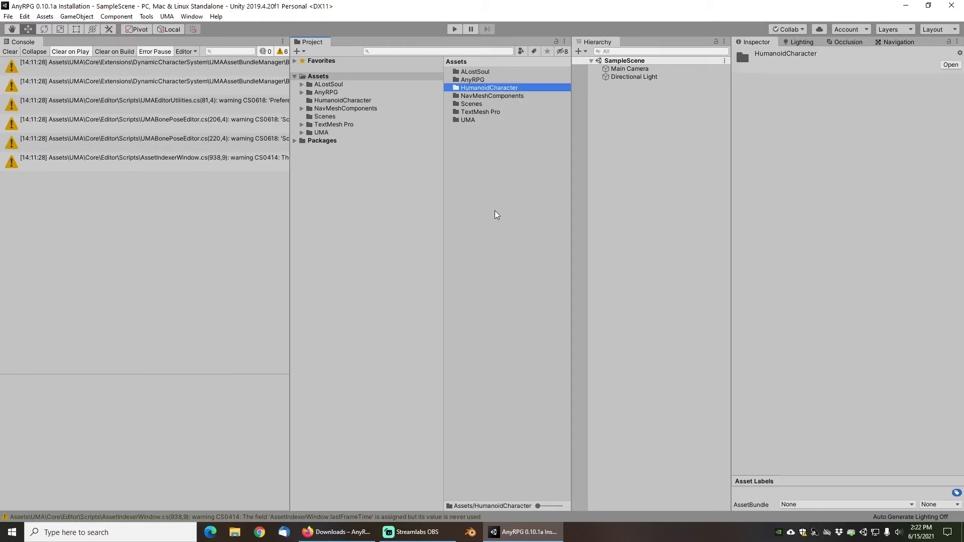
Step: Create a Resources folder inside HumanoidCharacter
click(346, 102)
right_click(462, 94)
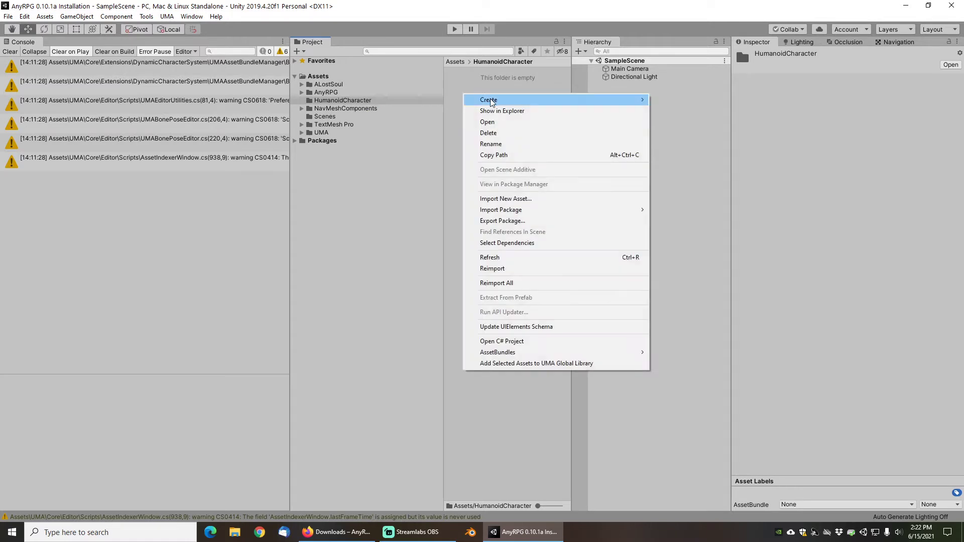
mouse_move(491, 102)
click(672, 114)
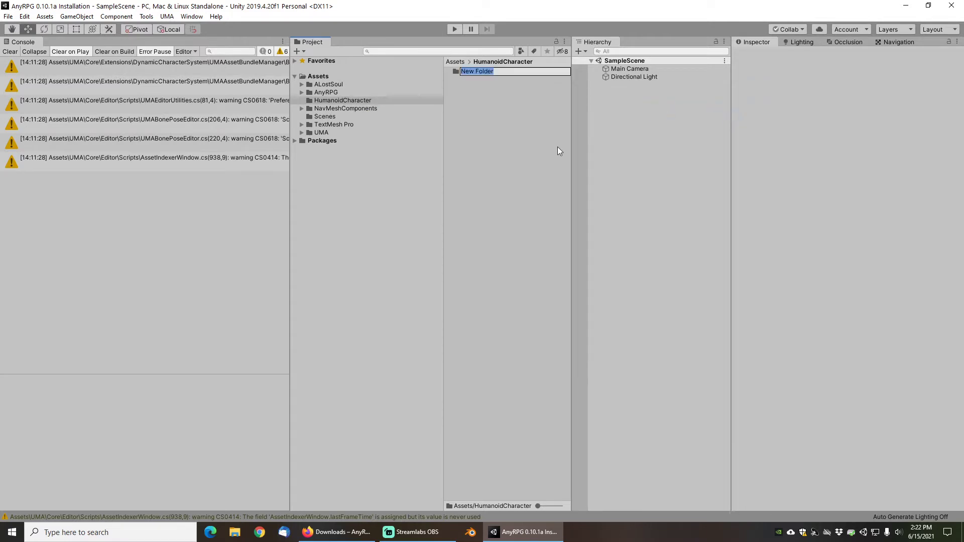
text(Resources)
key(Return)
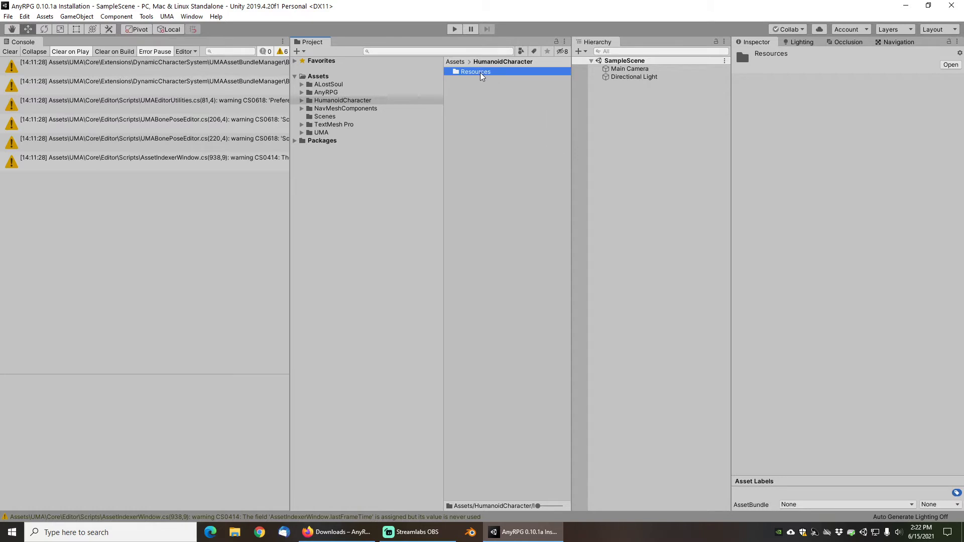
click(301, 100)
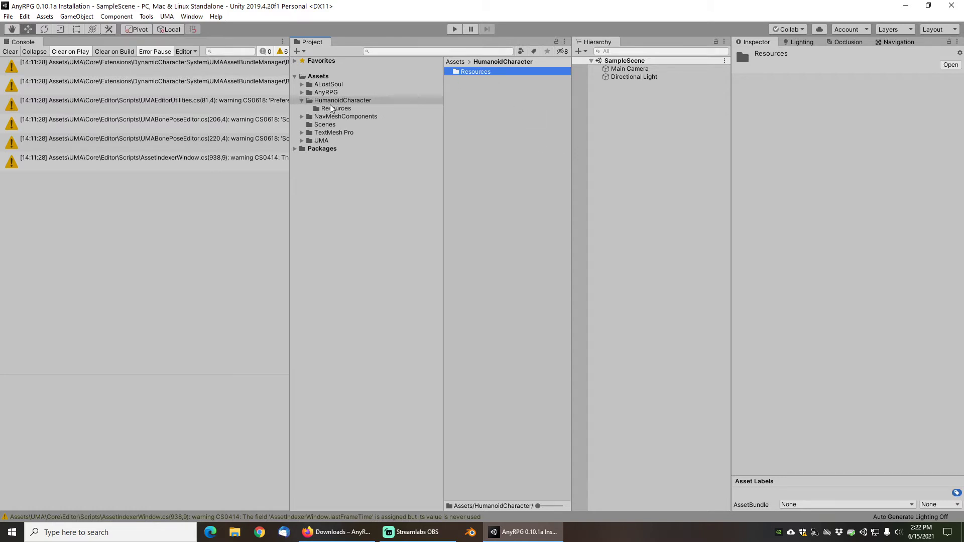
Step: Duplicate the engine's UnitProfile folder holding DefaultPlayerUnit and move the copy into HumanoidCharacter/Resources
click(391, 51)
text(defa)
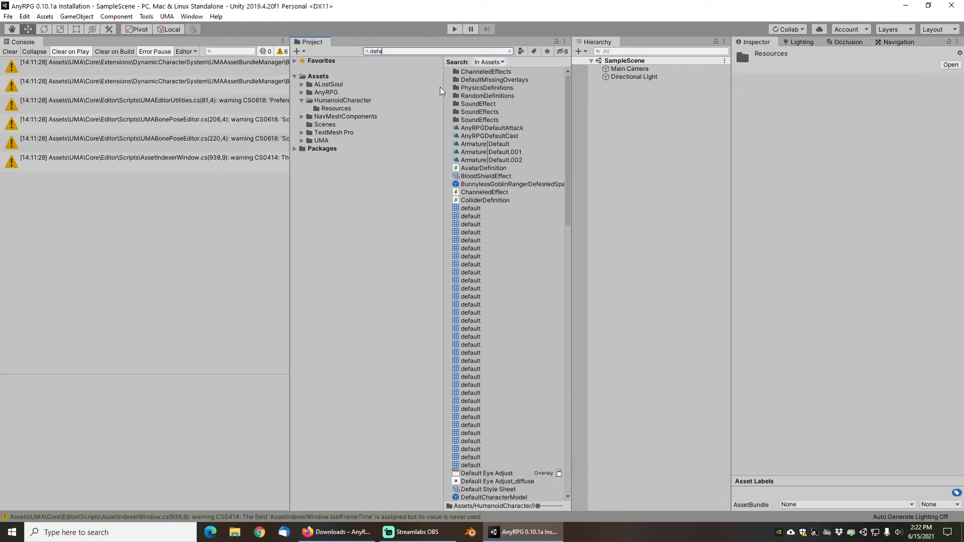
text(ultplayer)
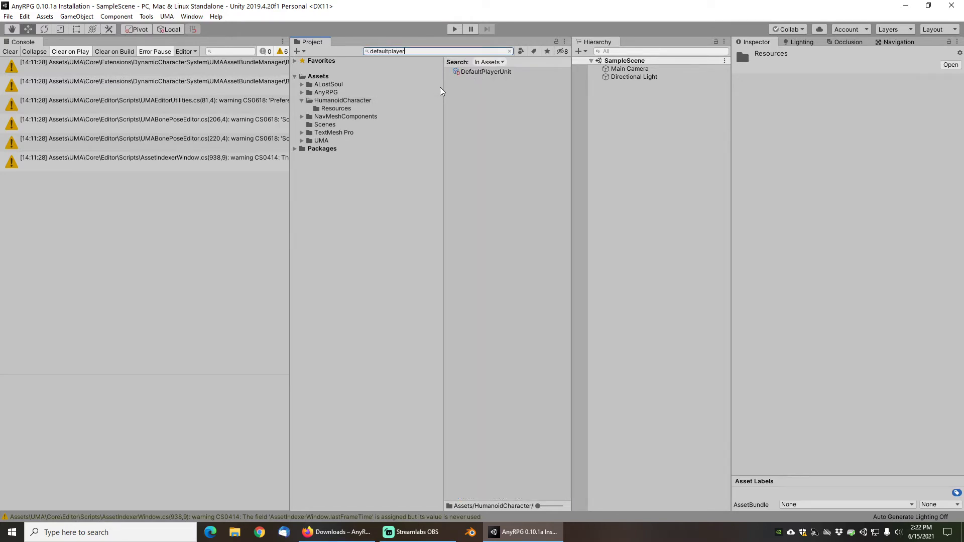
click(483, 72)
click(510, 51)
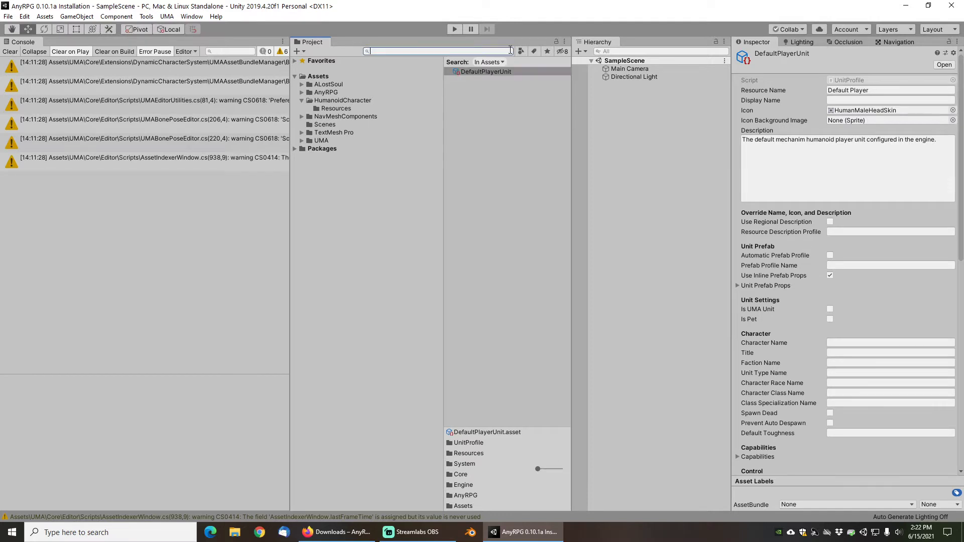
click(364, 229)
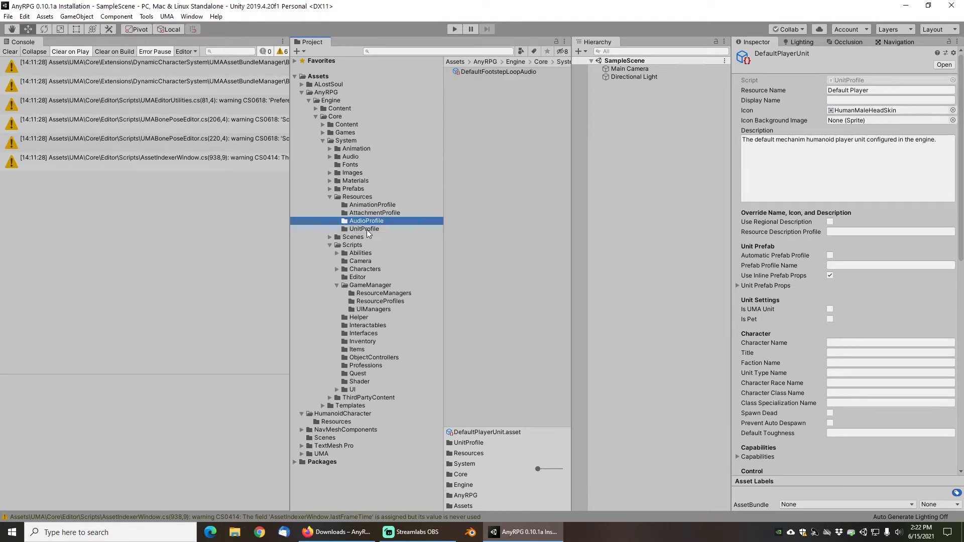
key(ctrl+d)
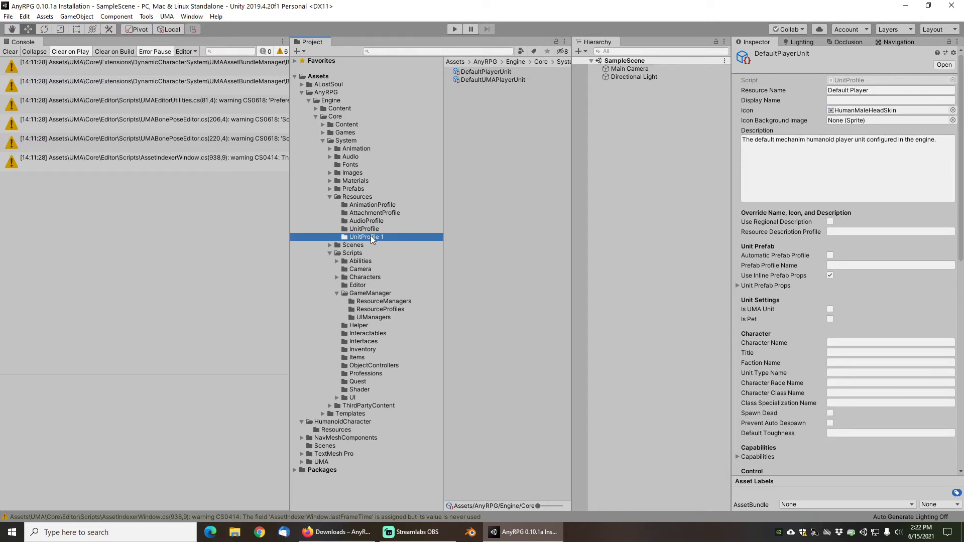
drag(370, 235, 336, 430)
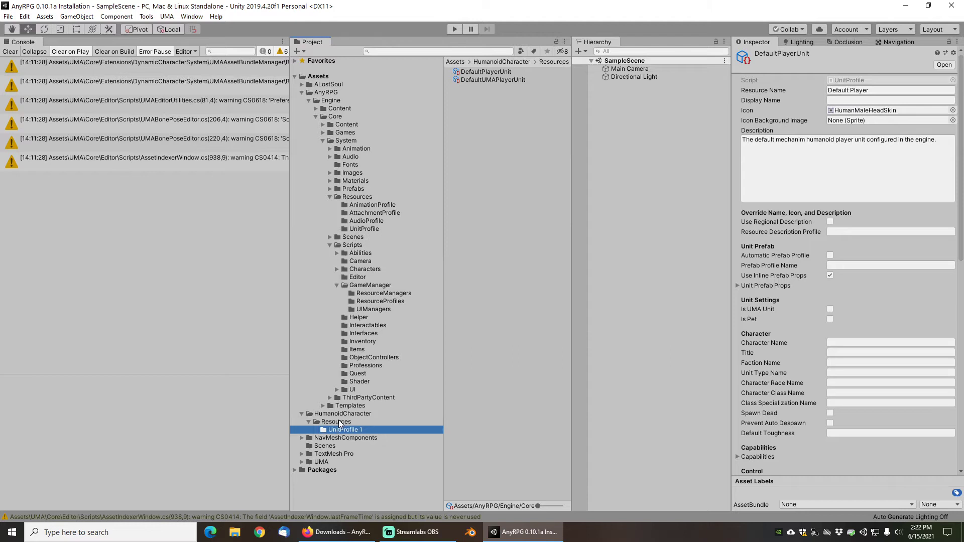
Step: Rename the copied folder to UnitProfile and delete its DefaultUMAPlayerUnit asset
click(342, 429)
click(342, 428)
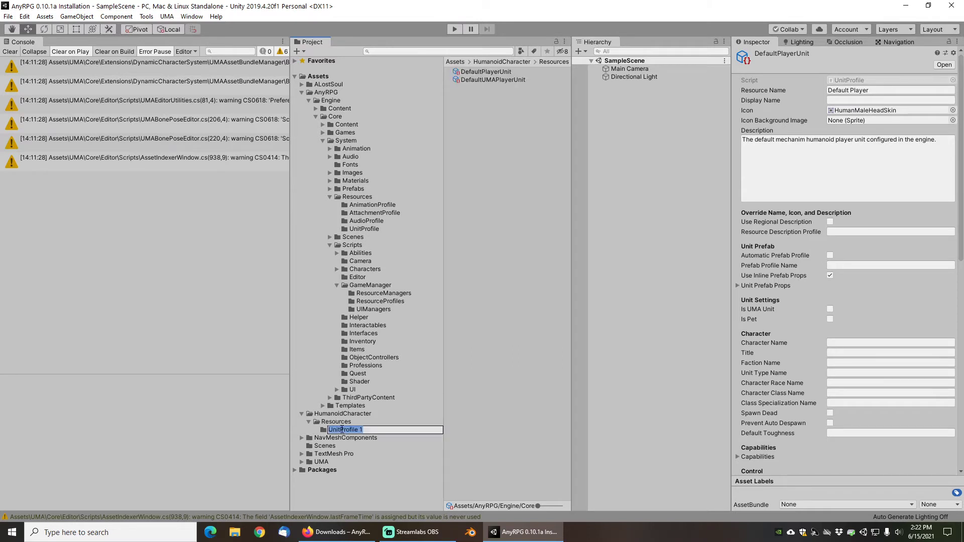
key(Return)
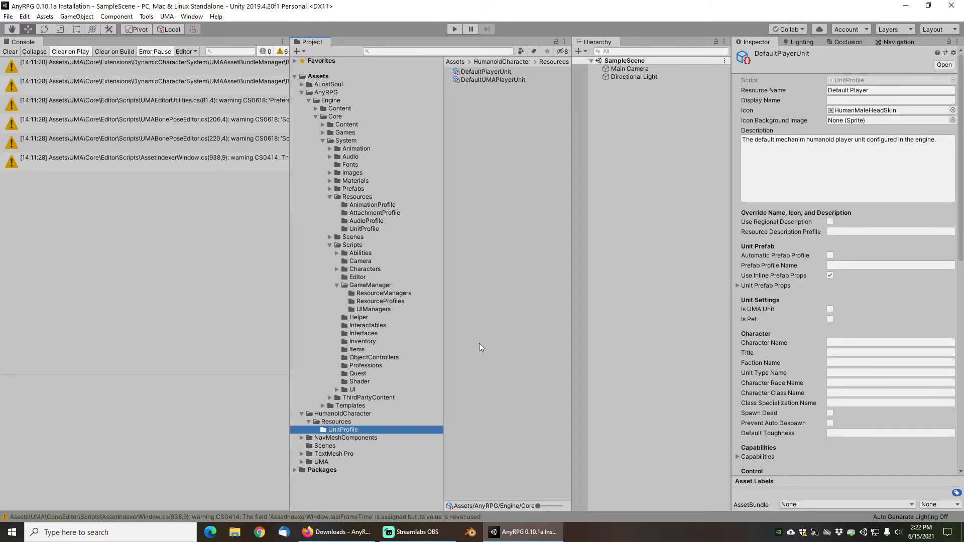
click(481, 79)
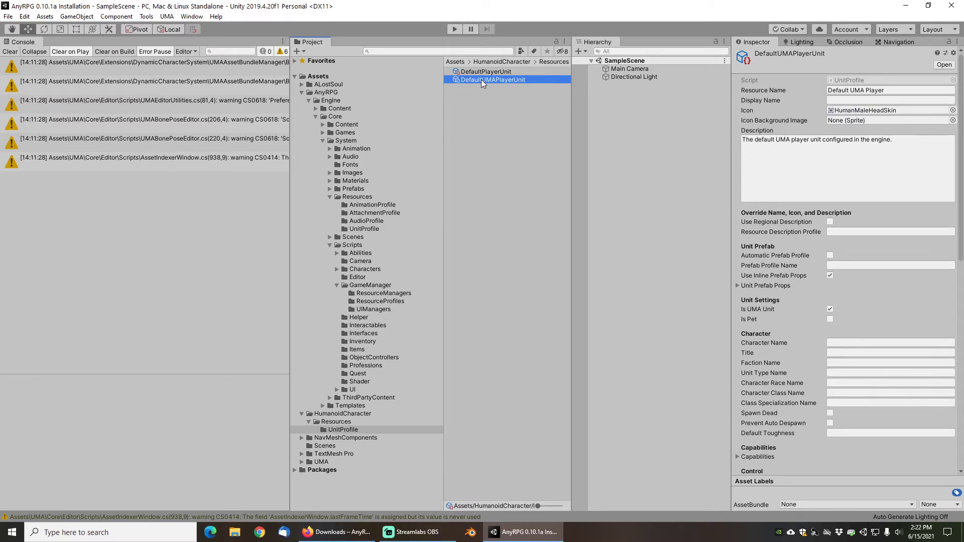
key(Delete)
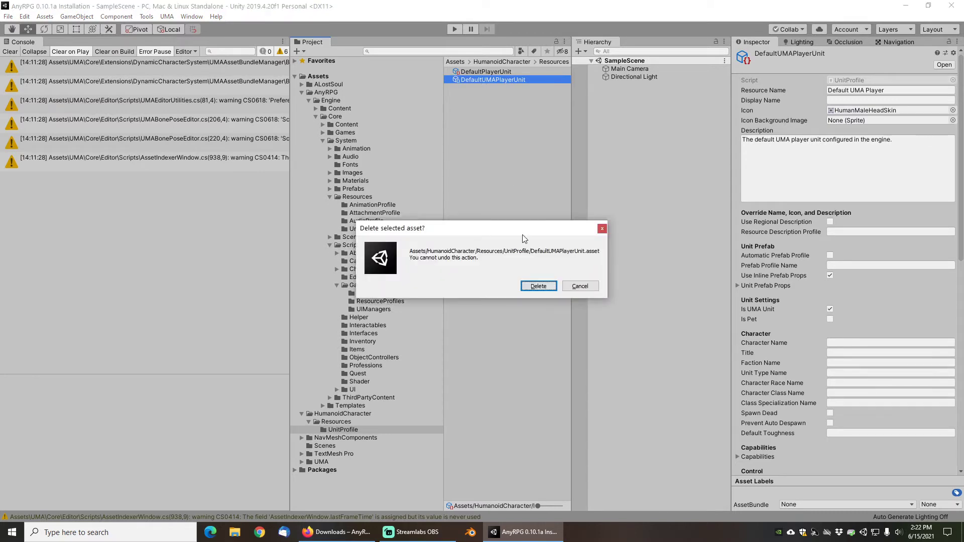
click(543, 287)
Step: Rename DefaultPlayerUnit to HumanoidPlayerUnit and set its Resource Name to Humanoid Player
click(484, 71)
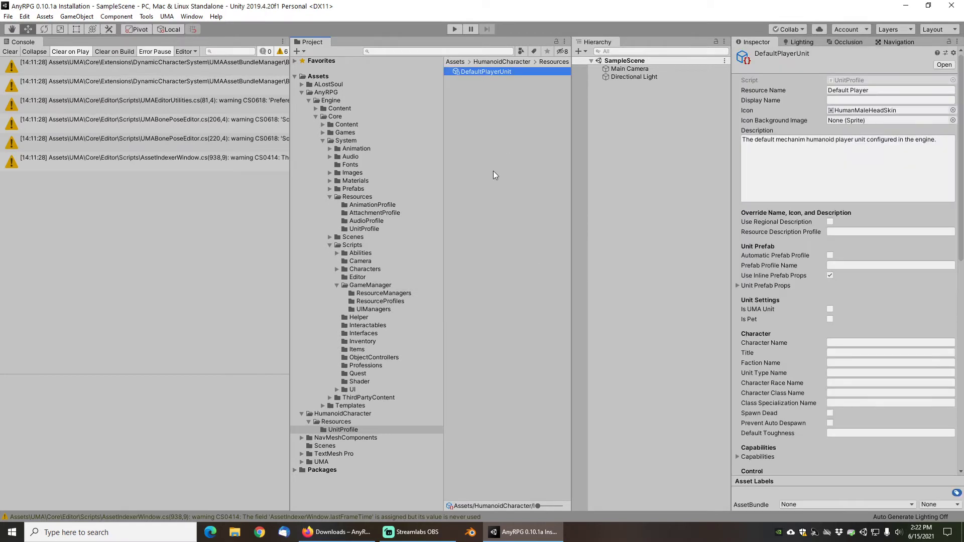
key(F2)
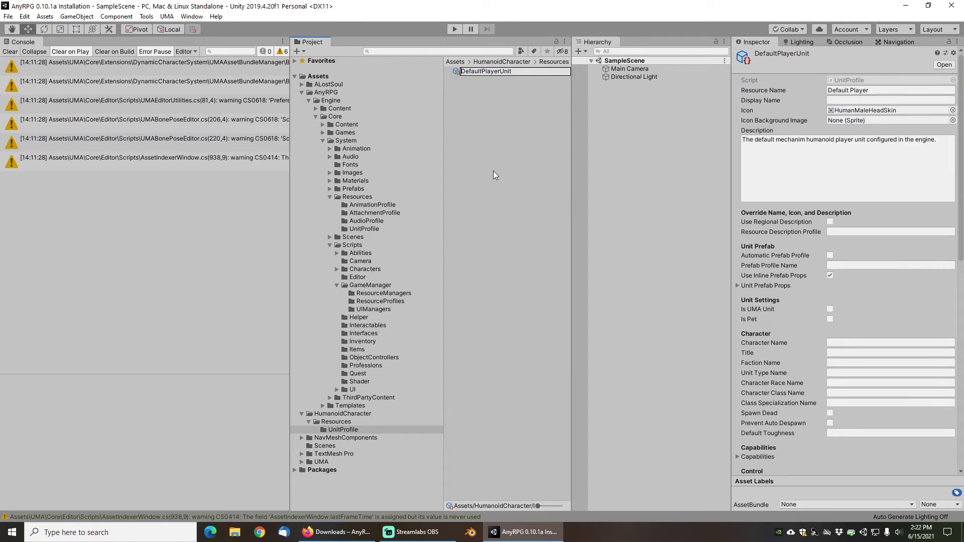
key(shift+Home)
text(Humanoid)
key(Return)
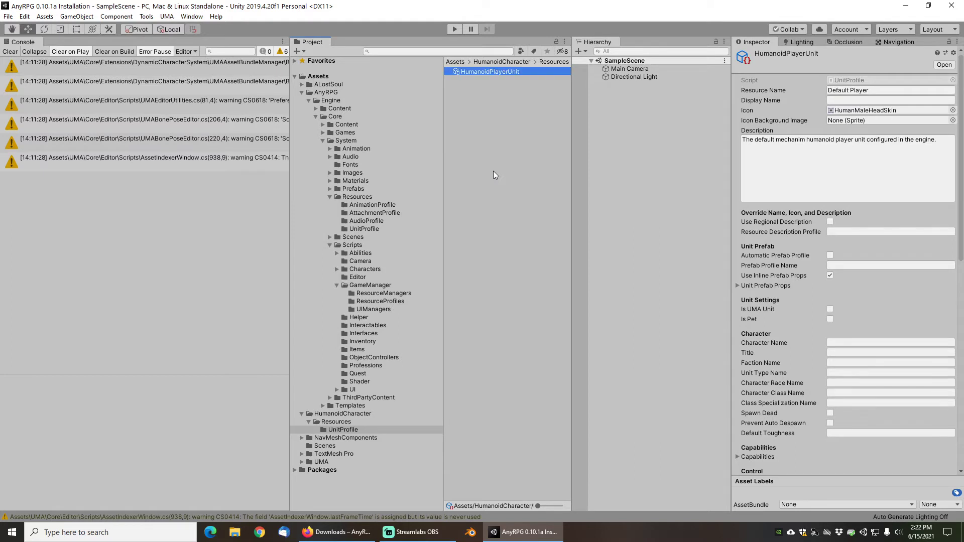
double_click(837, 90)
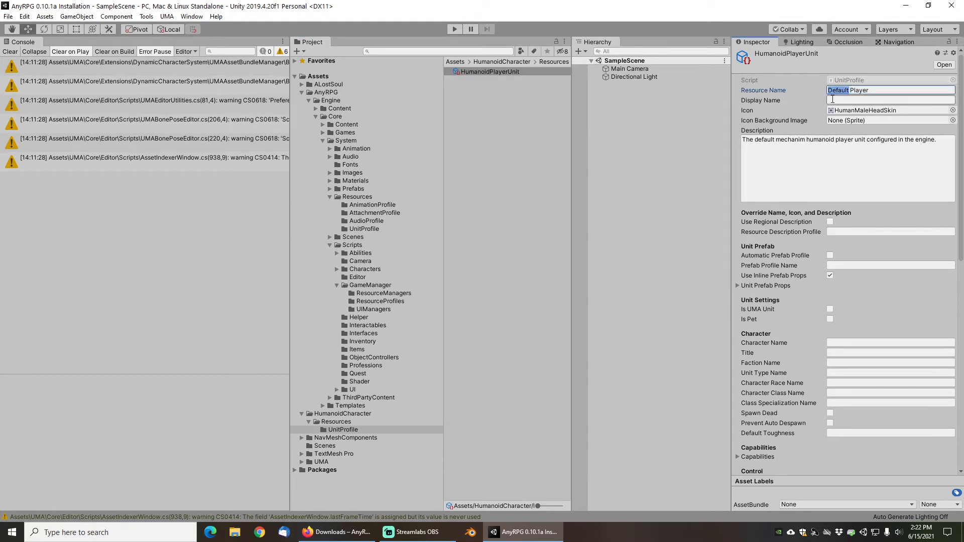
text(Humanoid)
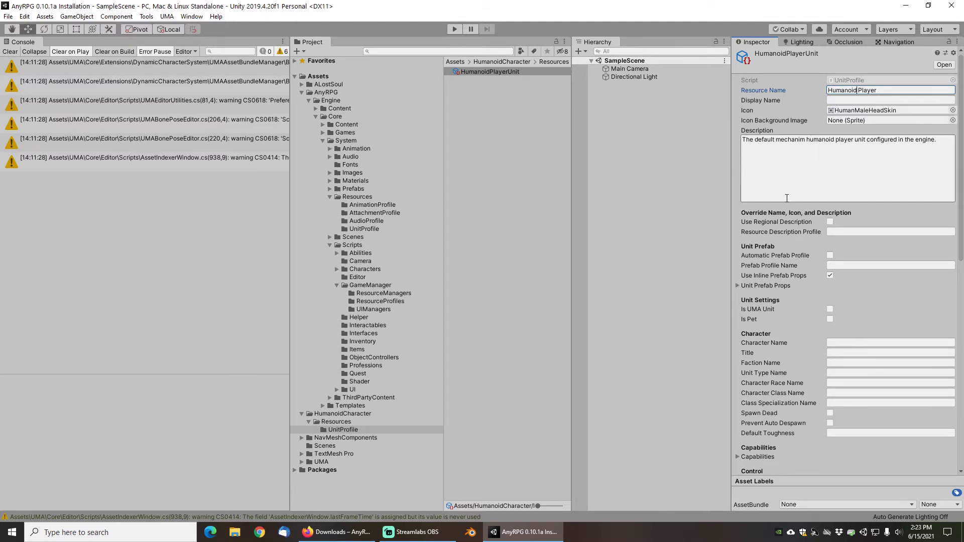
Step: Expand Unit Prefab Props to show DefaultCharacterUnit and DefaultCharacterModel prefabs
click(737, 287)
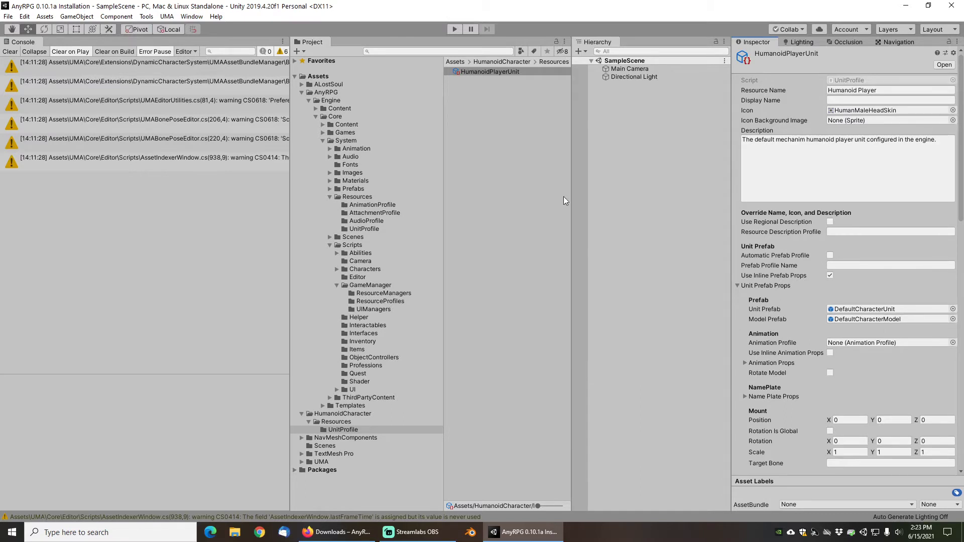
Step: From the Andan Asset Store page in Firefox, open the Andan package in Unity
click(336, 532)
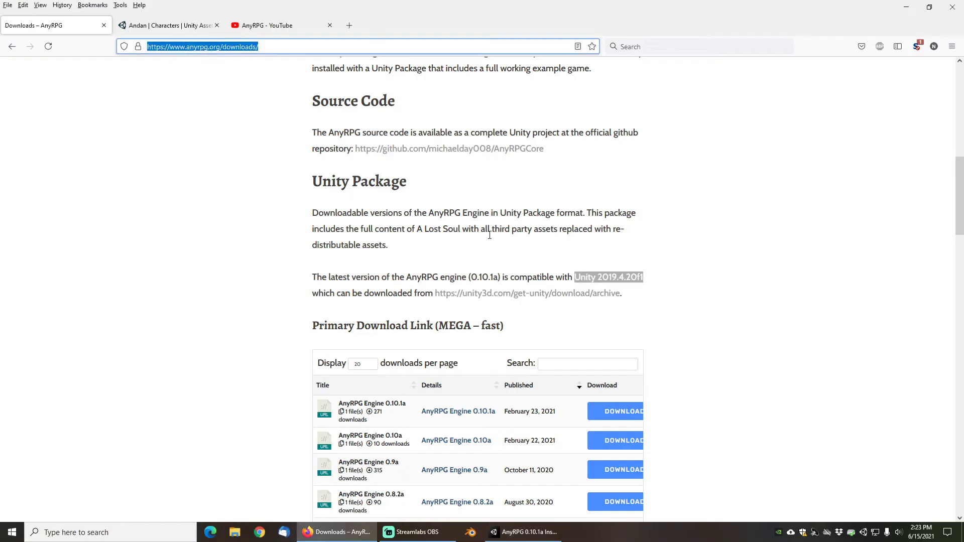
click(178, 29)
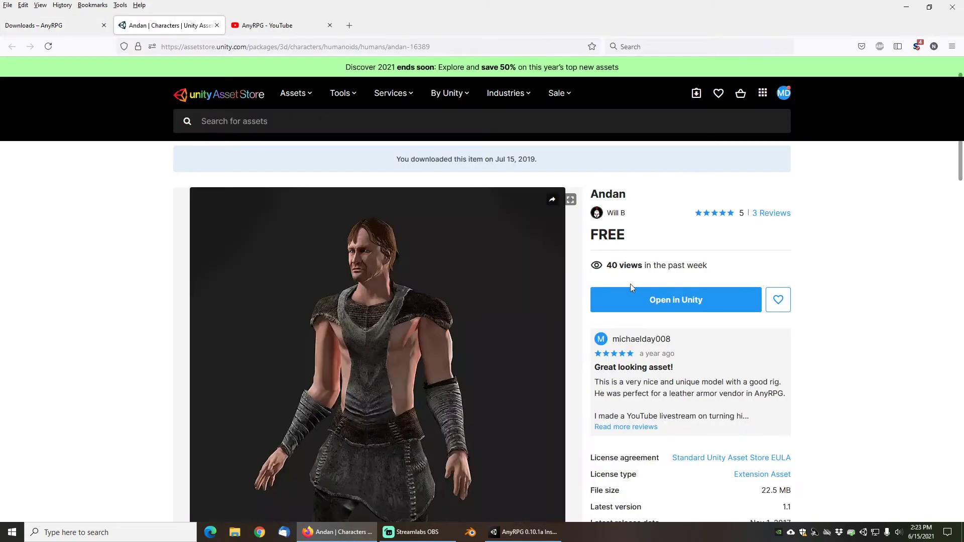
click(673, 301)
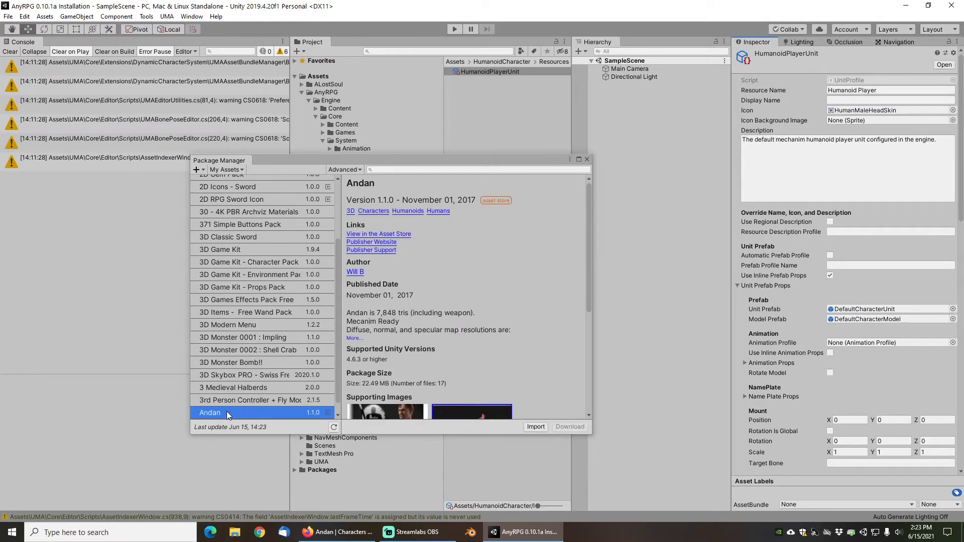
Step: Import all Andan 1.1.0 package files into the project and close the Package Manager
click(535, 427)
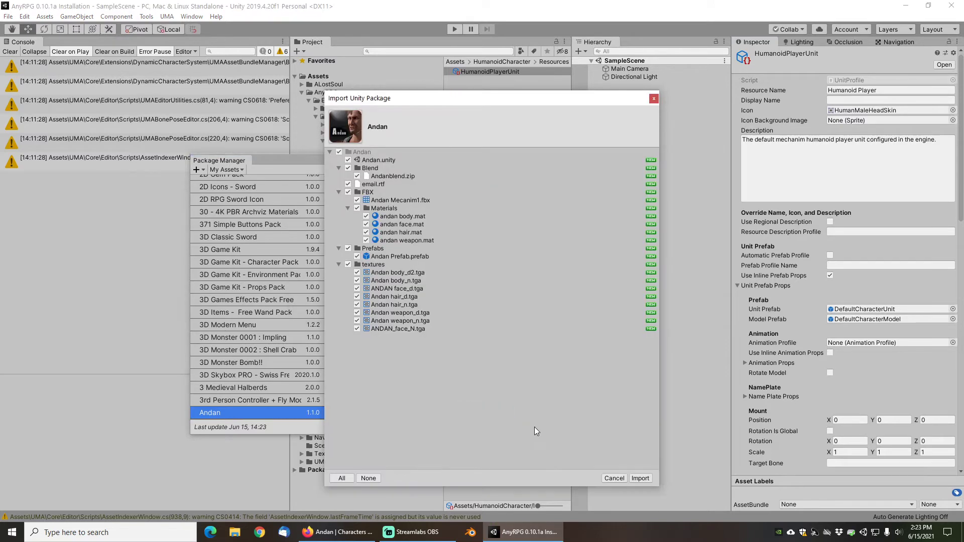
click(640, 478)
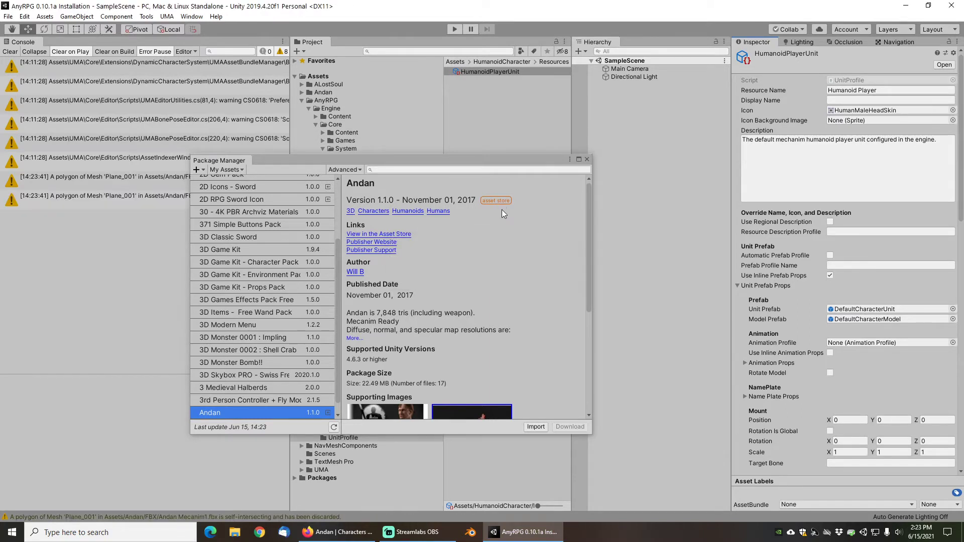
click(587, 160)
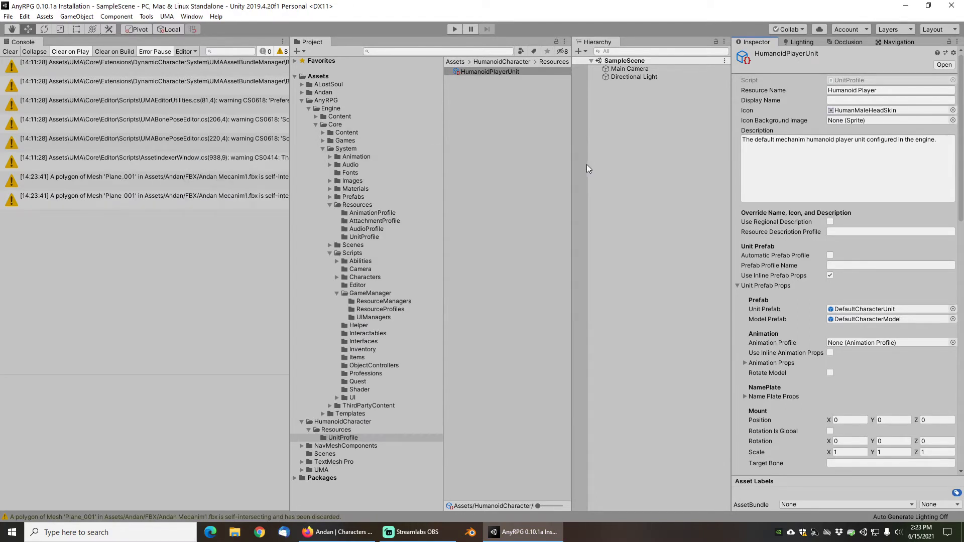
Step: Set HumanoidPlayerUnit's Model Prefab to Andan Prefab, found by searching 'andan'
click(952, 319)
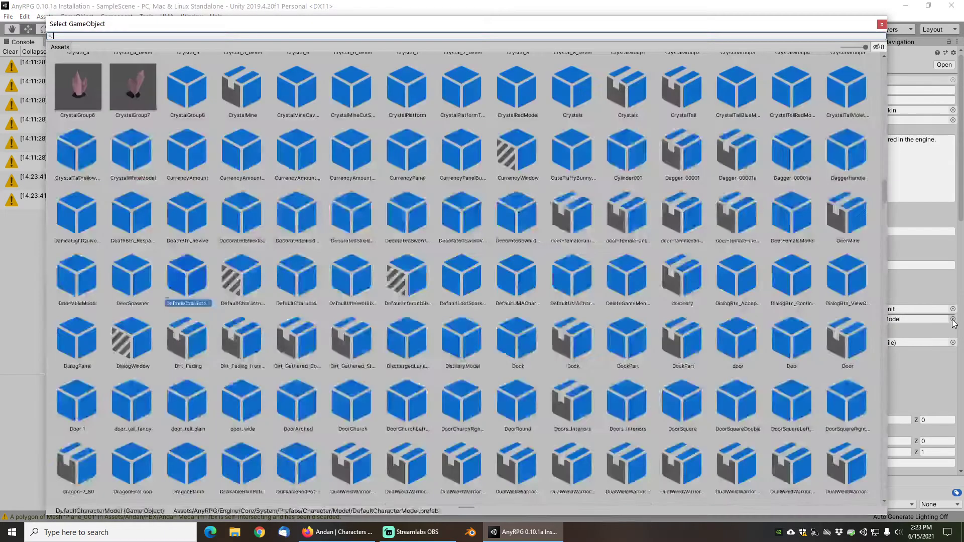
text(andan)
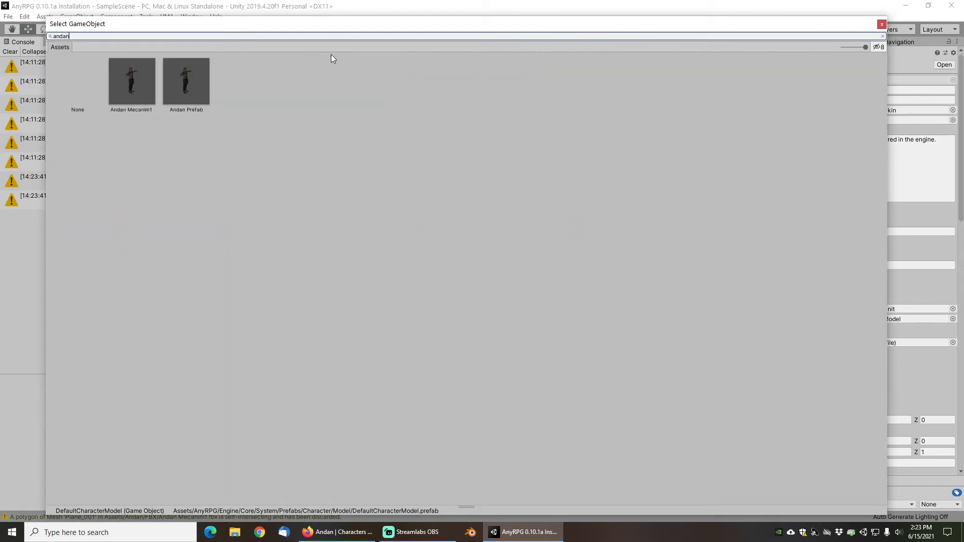
click(189, 88)
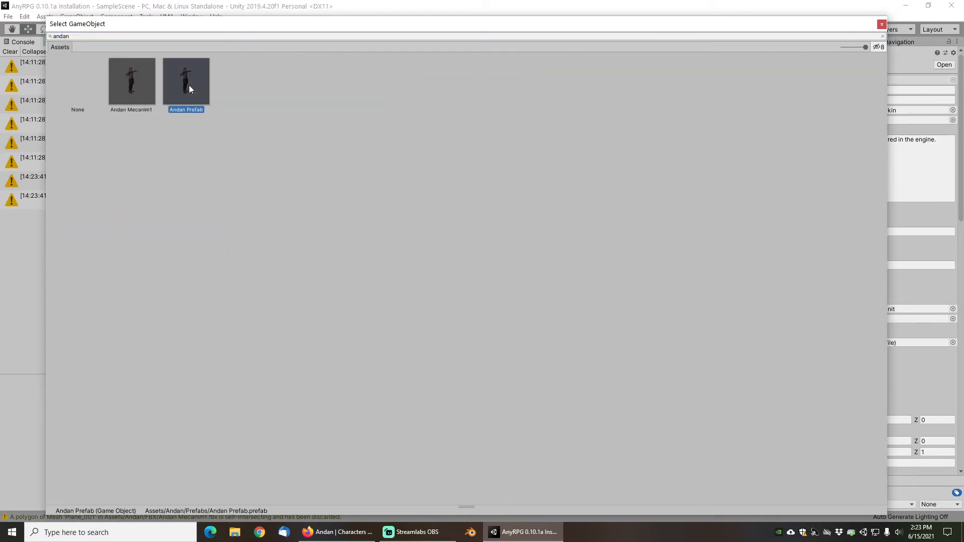
double_click(188, 85)
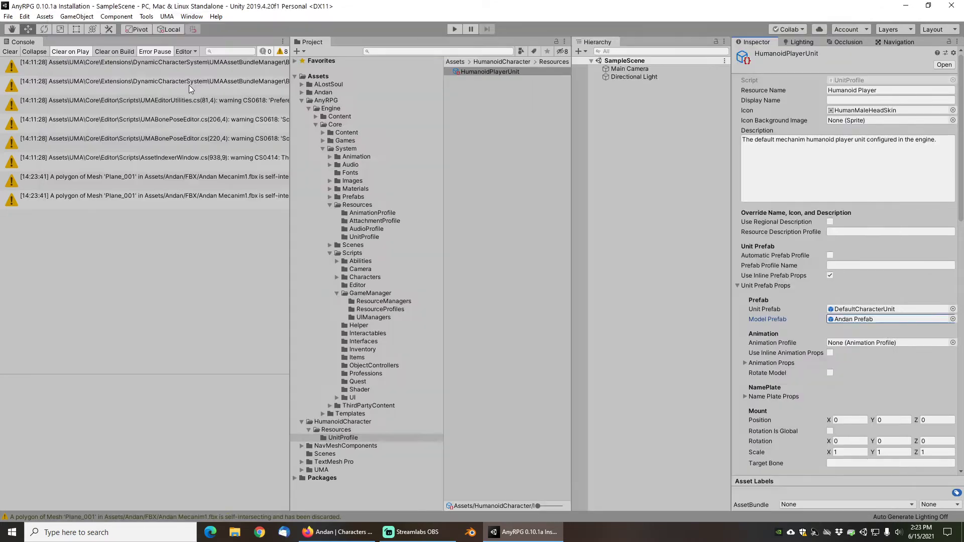
Step: Open the CoreGame scene and select its CoreGameManager object
click(418, 51)
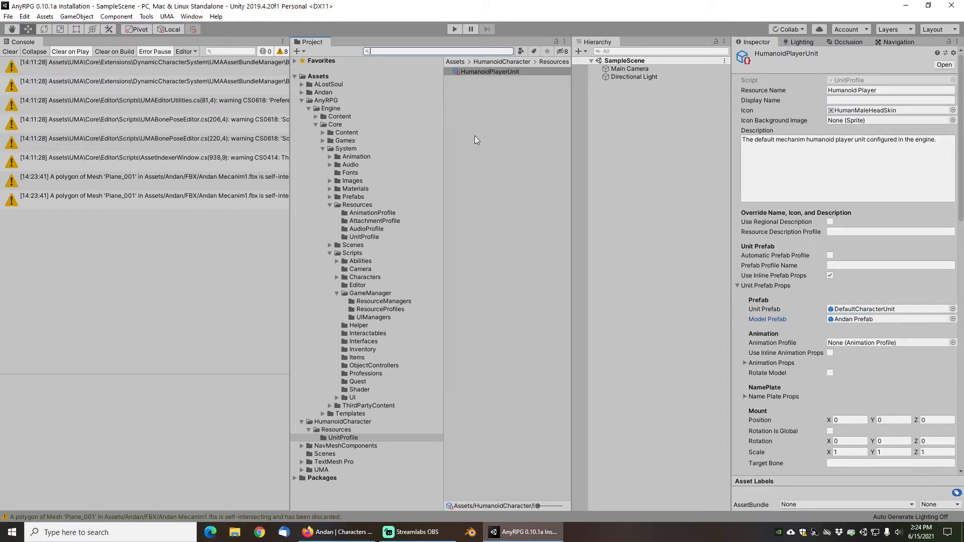
text(core)
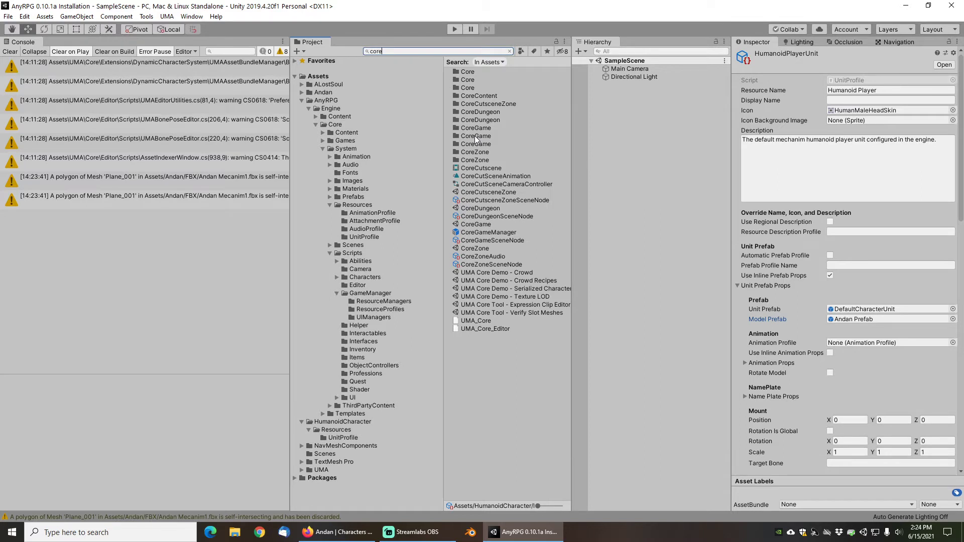
text(game)
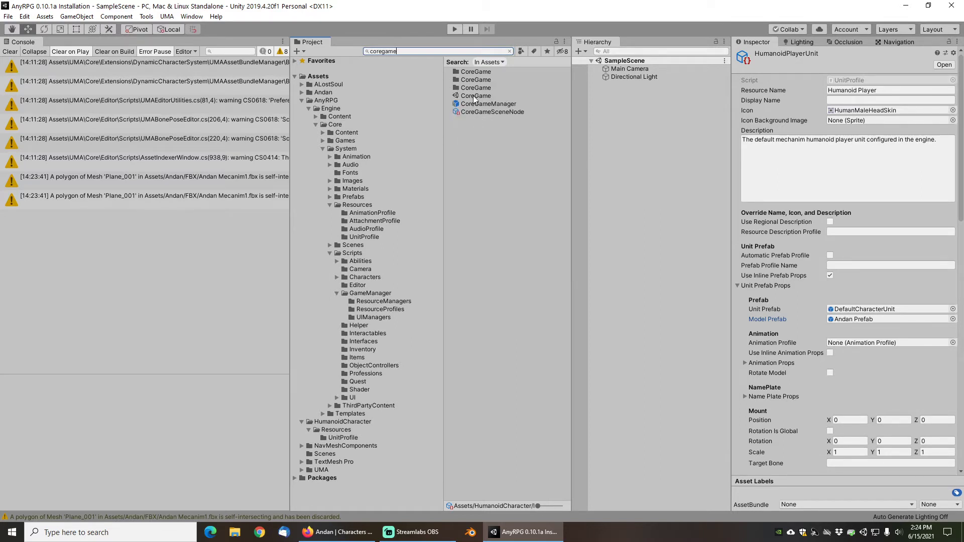
click(473, 95)
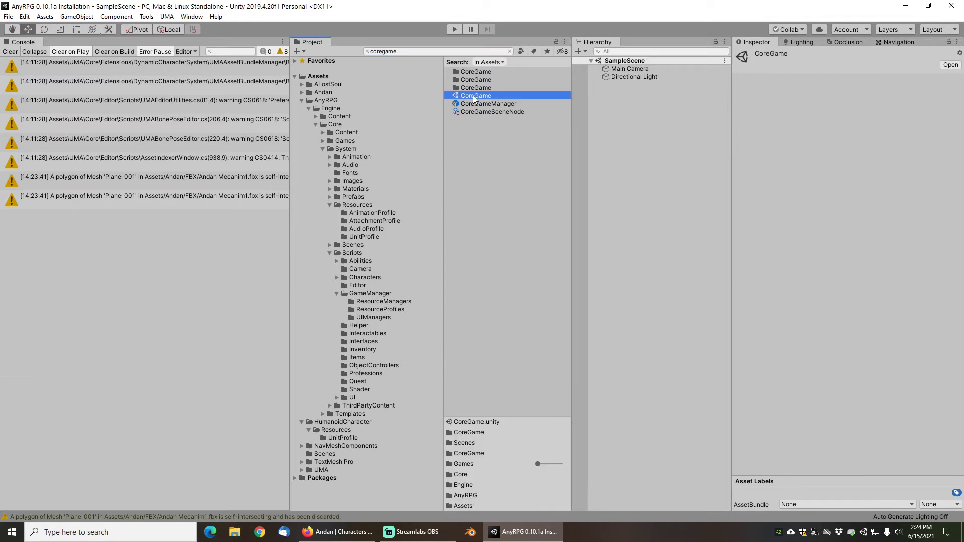
double_click(473, 96)
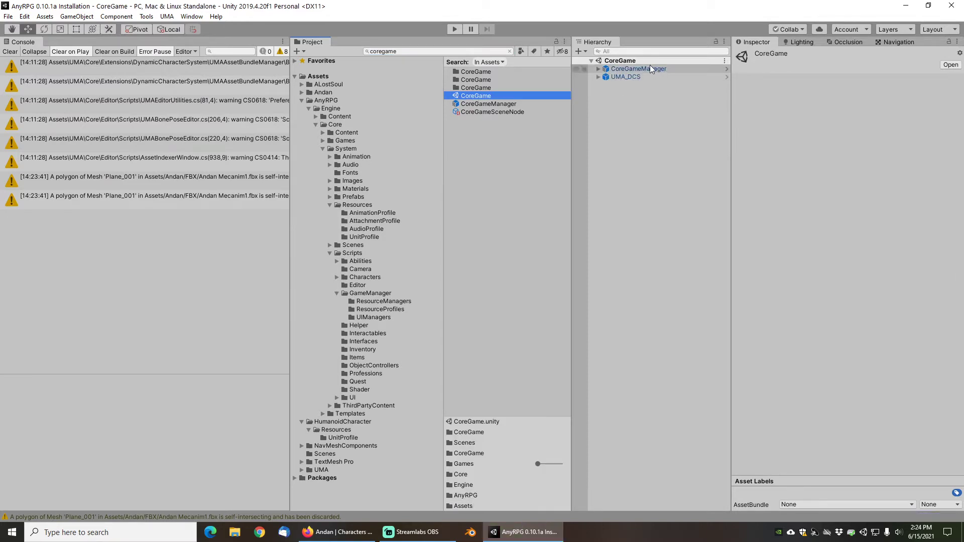
click(643, 69)
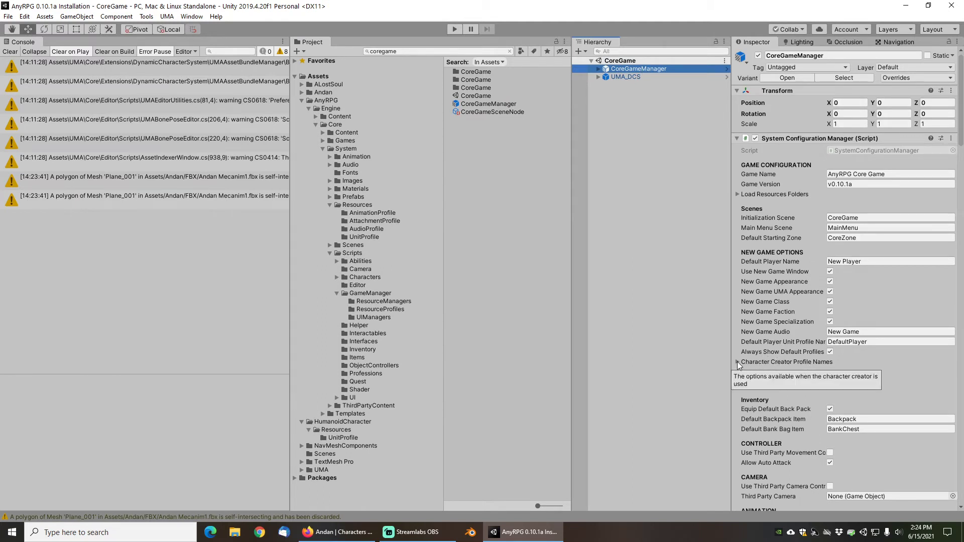
Step: Set the first Character Creator Profile Name to HumanoidPlayer and save the CoreGame scene
click(763, 363)
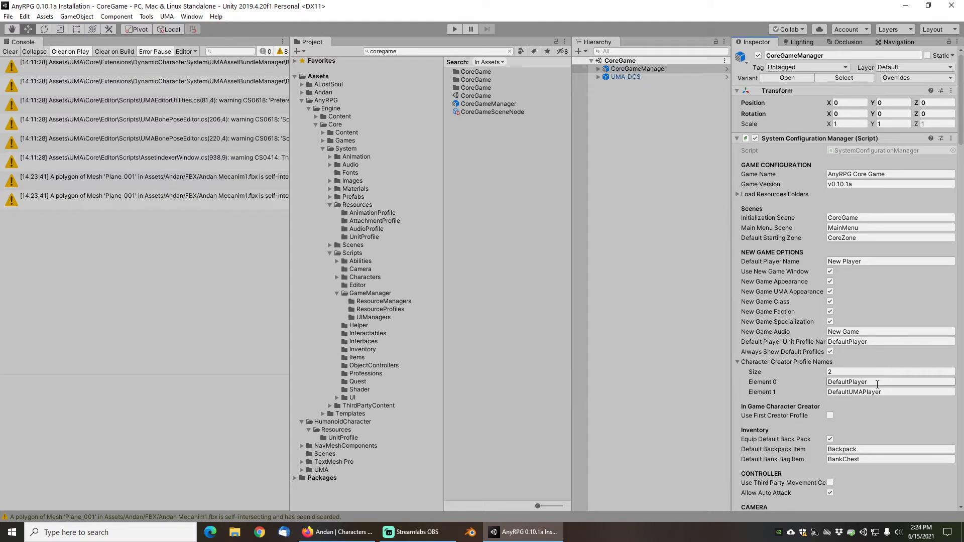
click(877, 382)
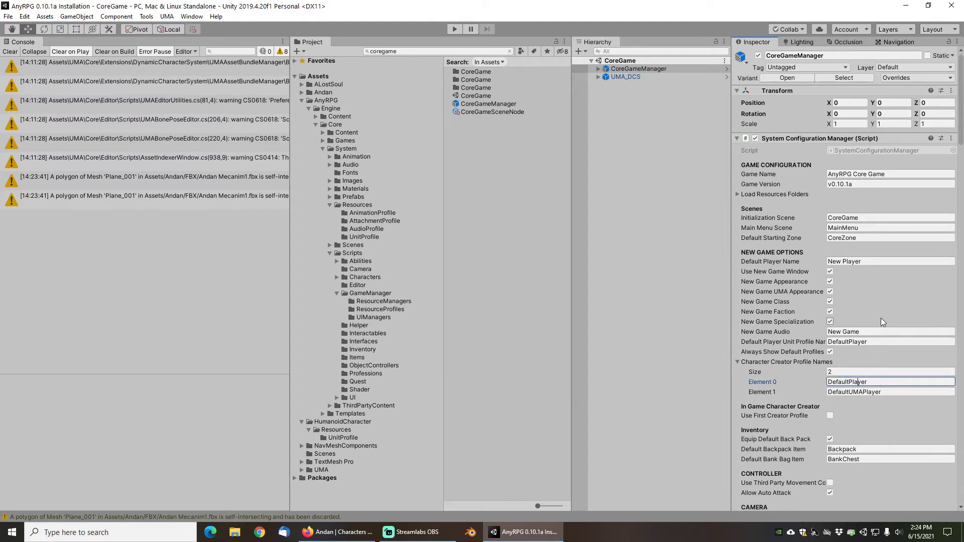
text(Humanoid)
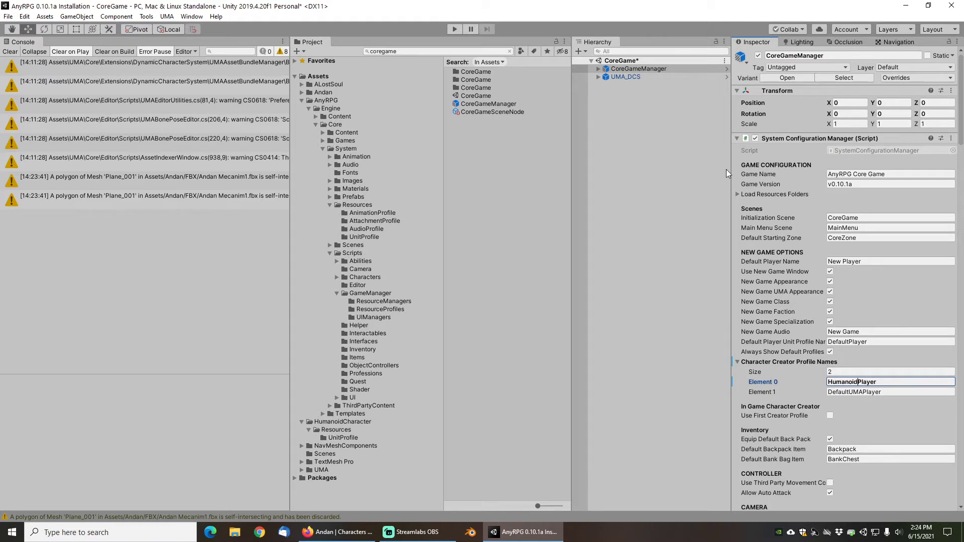
click(9, 17)
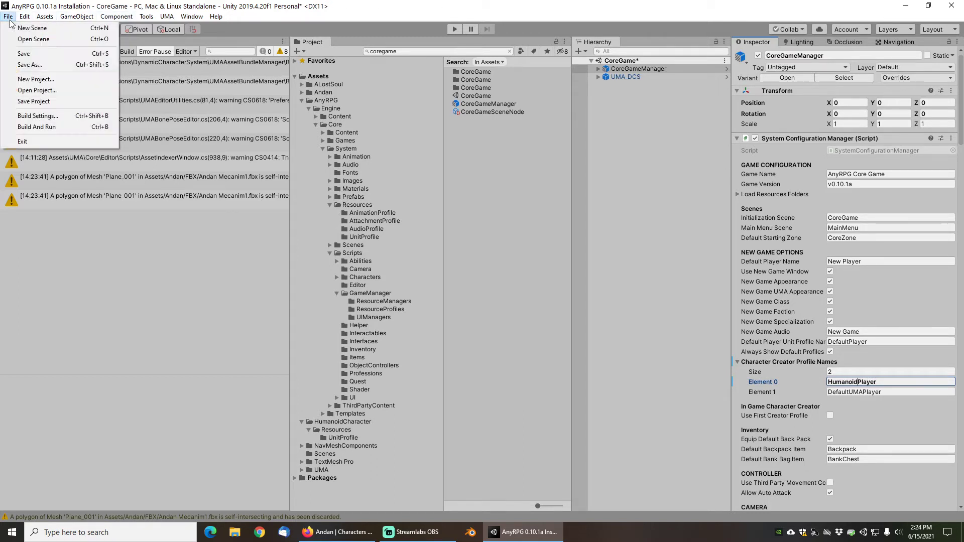
click(24, 53)
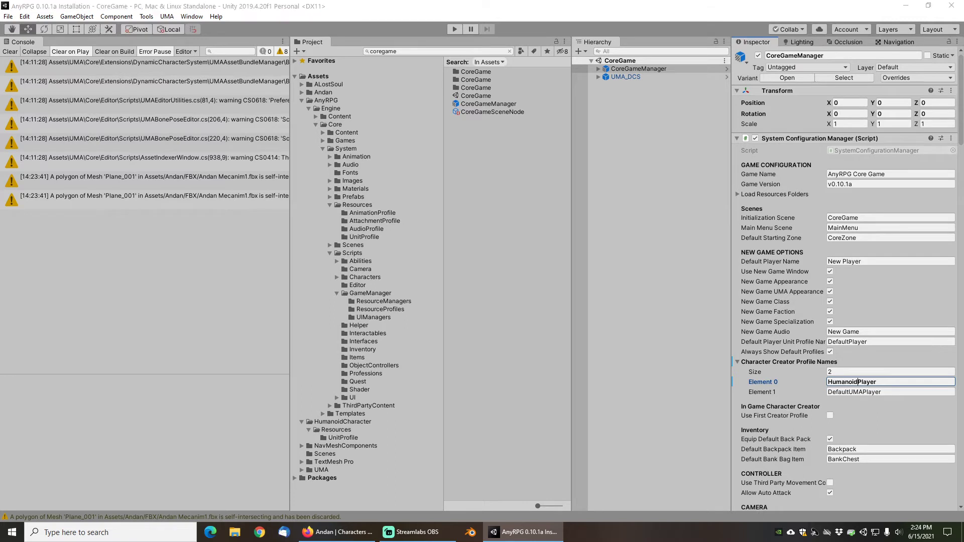
Step: Dock the Game view beside the Console and enter play mode to reach the AnyRPG main menu
drag(0, 199, 60, 49)
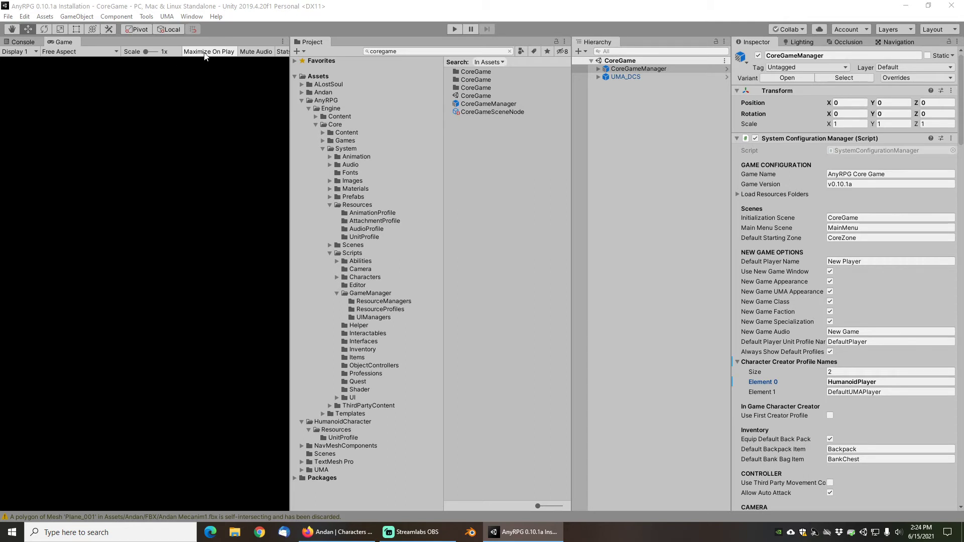
click(454, 29)
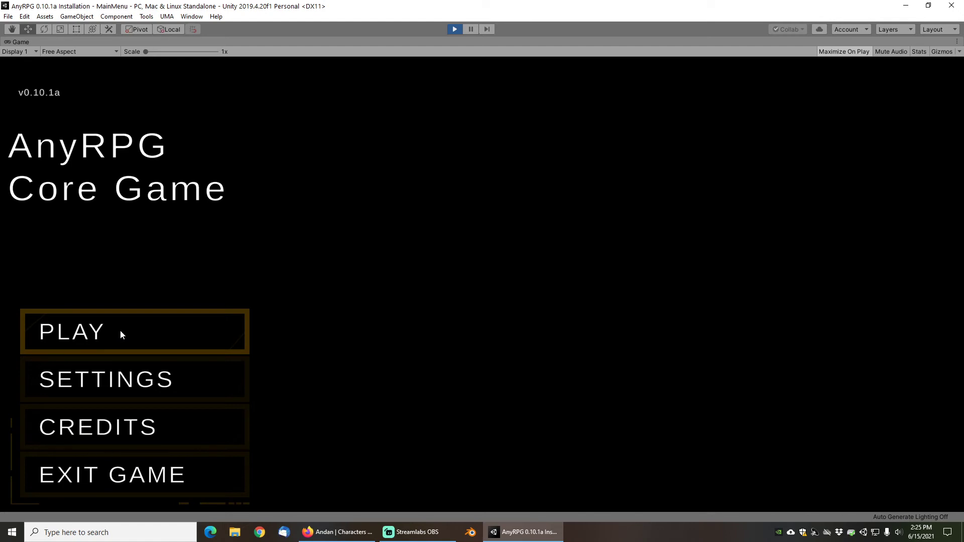
Step: Start a new game via PLAY > New Game with the Andan character and confirm loading CoreZone
click(121, 335)
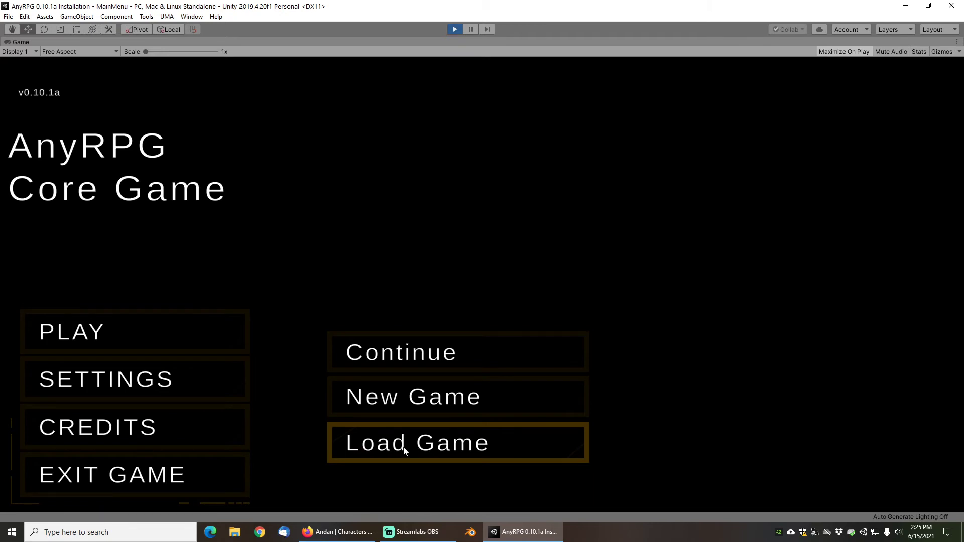
click(406, 396)
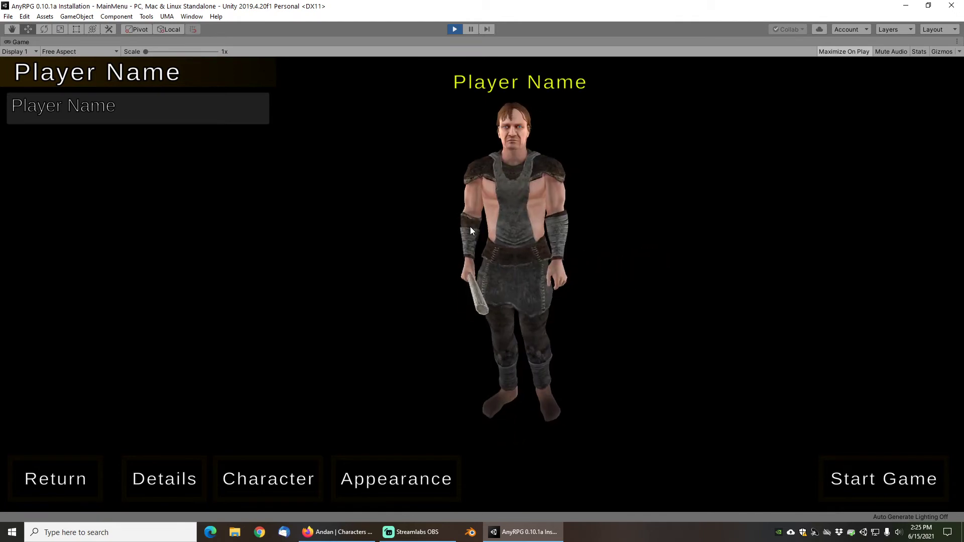
click(877, 478)
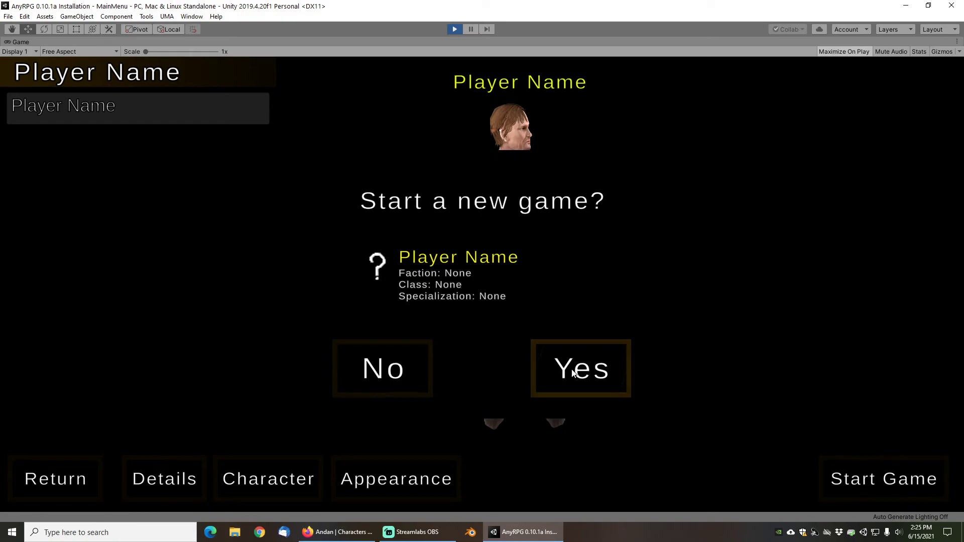
click(537, 351)
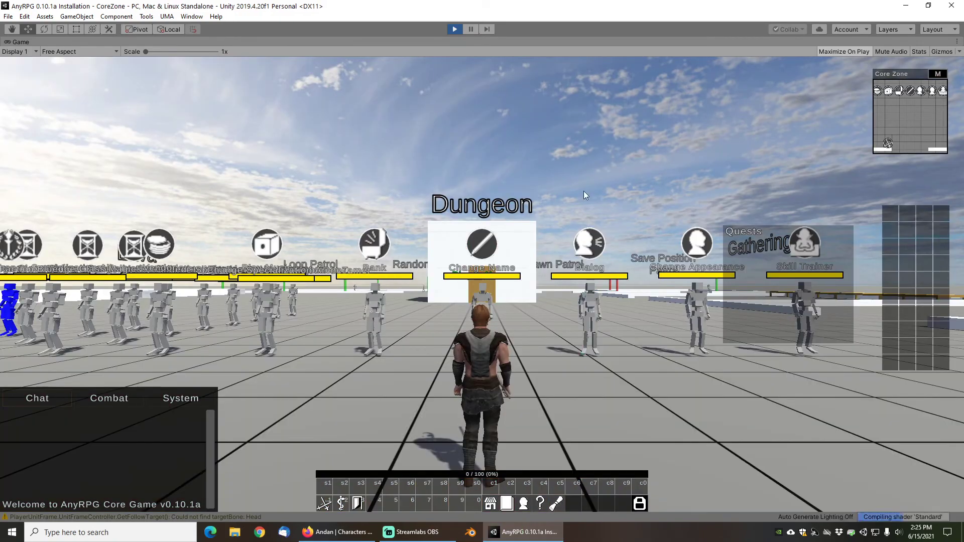
Step: Run the character to the Change Faction Red NPC and join the red faction
right_drag(583, 190, 401, 224)
key(w)
key(w)
right_drag(465, 305, 537, 312)
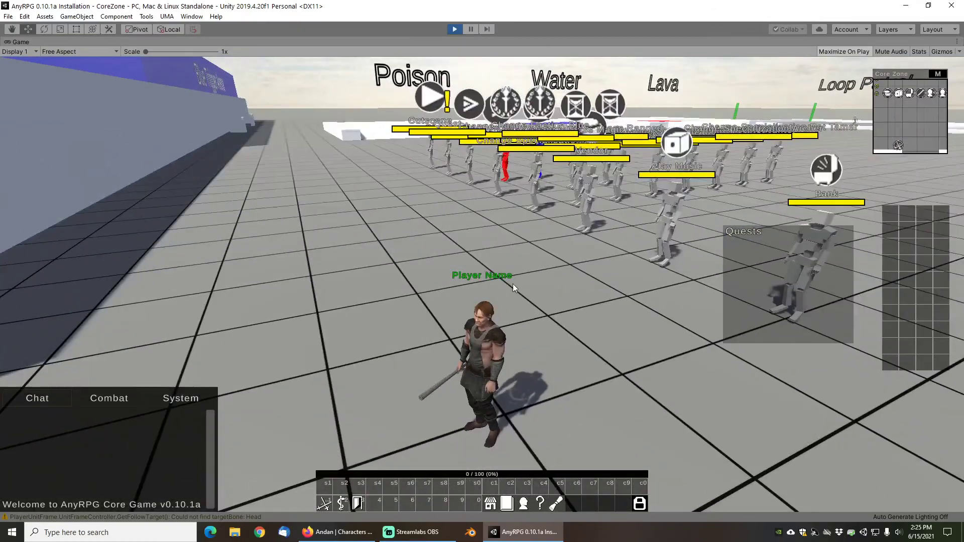
key(w)
key(w)
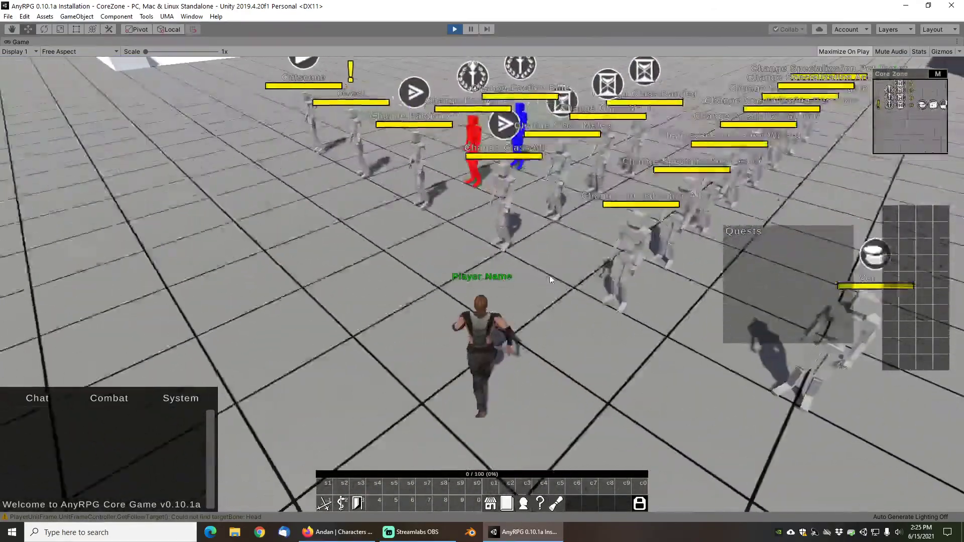
key(s)
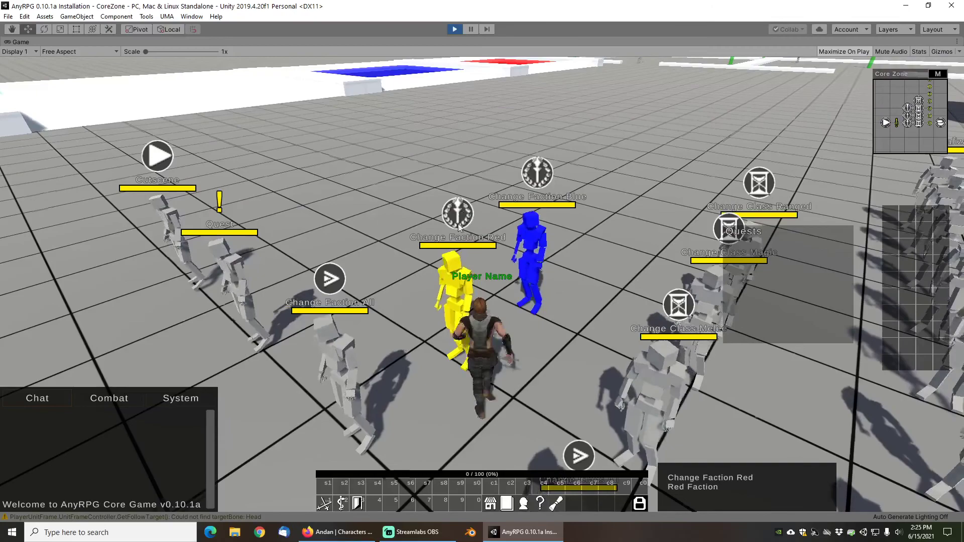
right_click(456, 231)
click(484, 410)
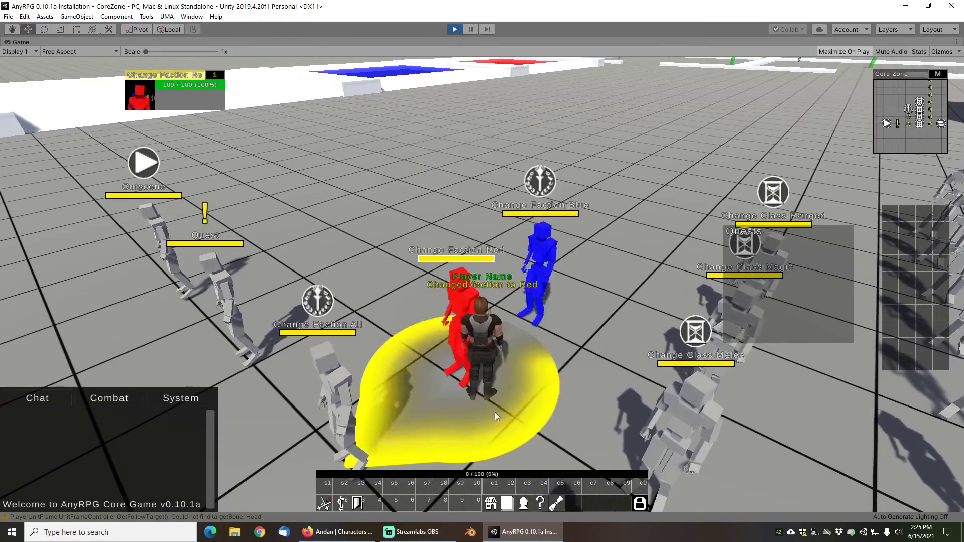
Step: Spawn a Blue Boss from the Spawn Characters object and run toward it
right_drag(620, 96, 355, 93)
key(w)
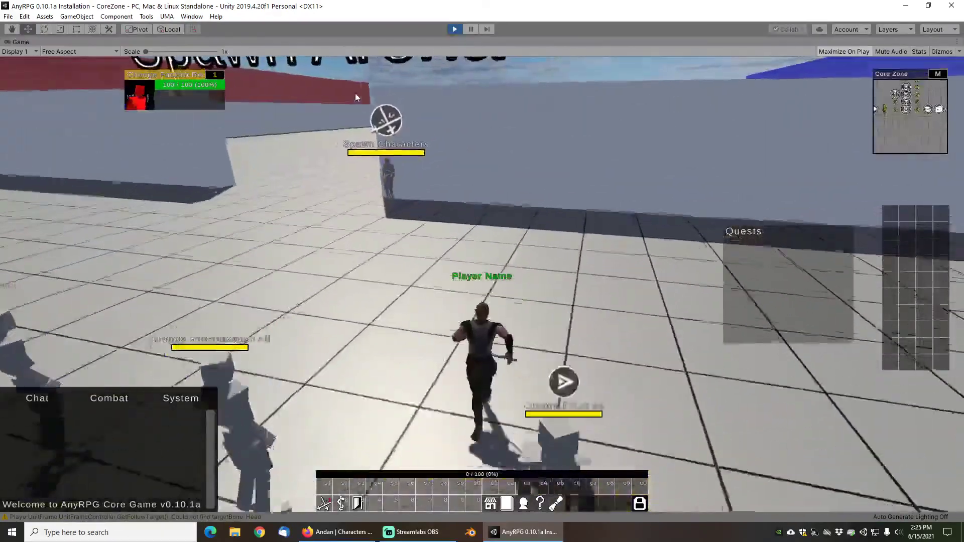
key(w)
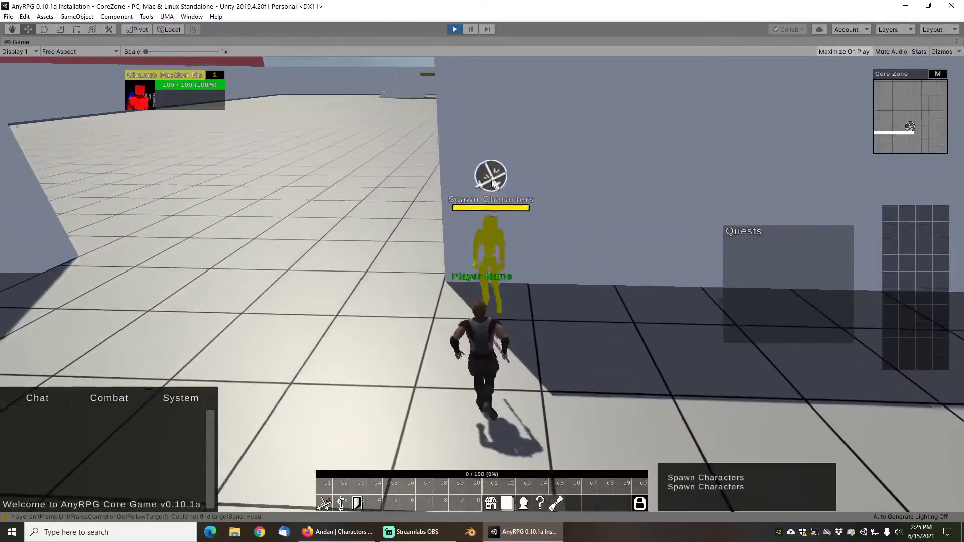
right_click(500, 221)
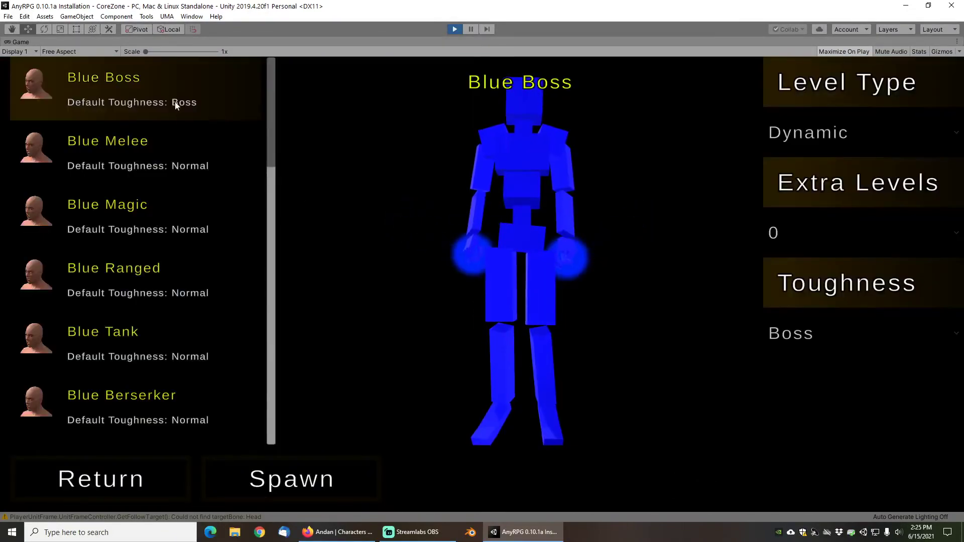
click(308, 478)
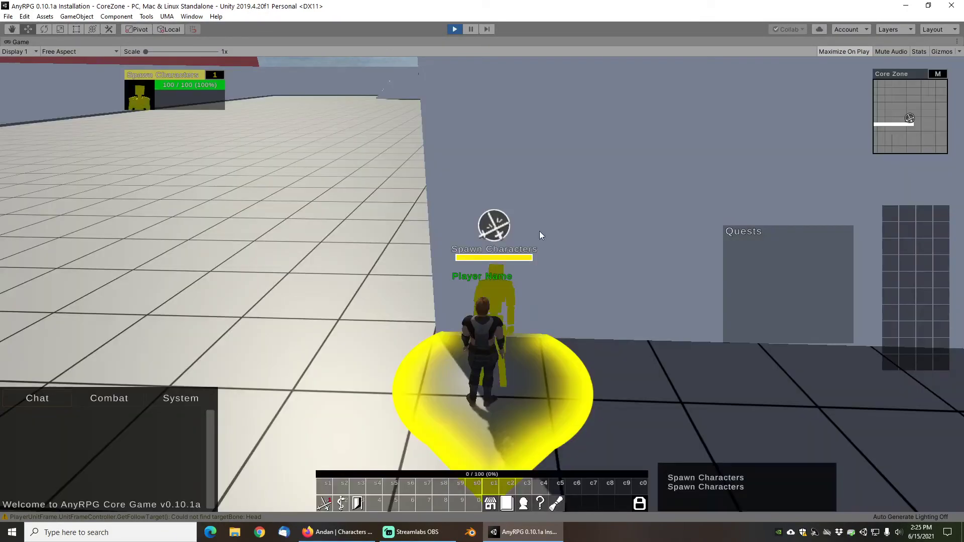
key(a)
key(w)
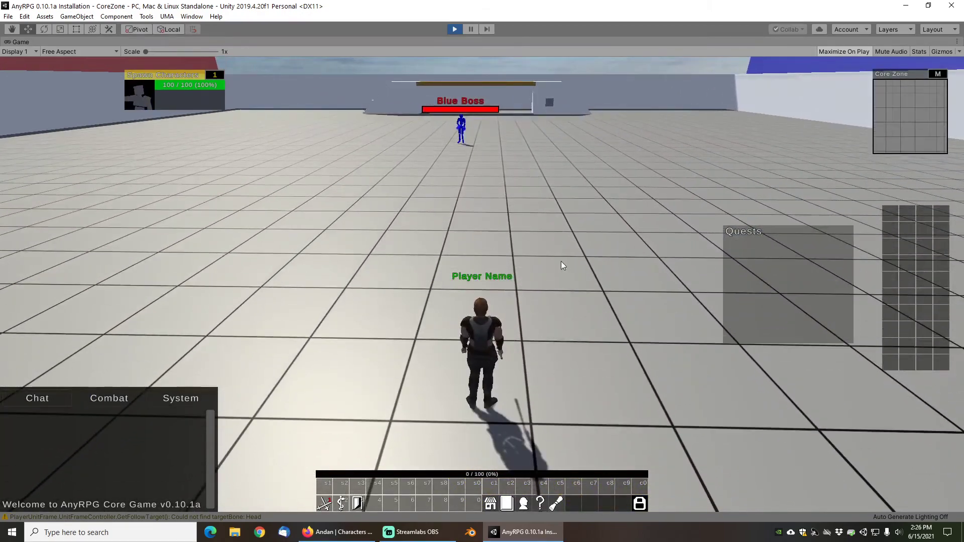
Step: Close in on the Blue Boss and attack with action slot 1 until the Andan character dies
drag(561, 261, 478, 318)
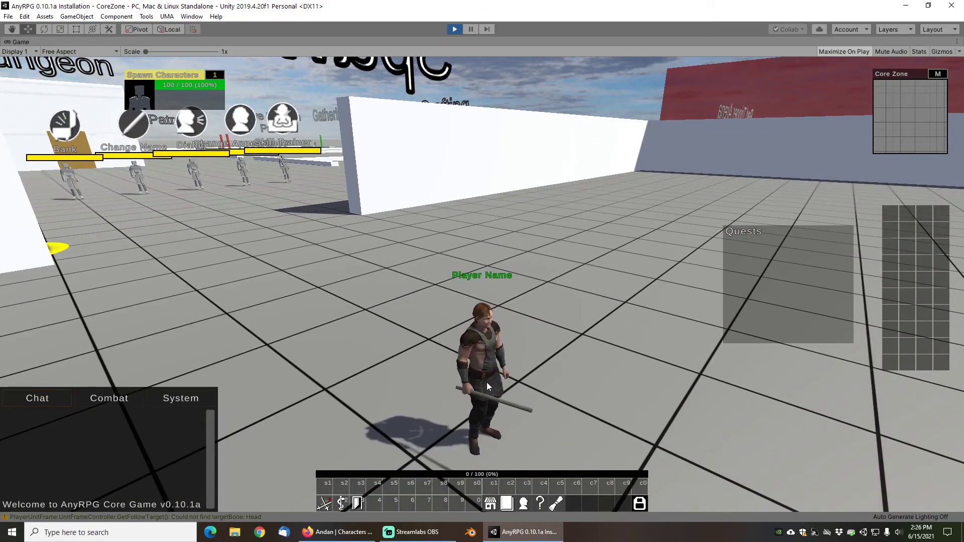
right_drag(454, 269, 662, 267)
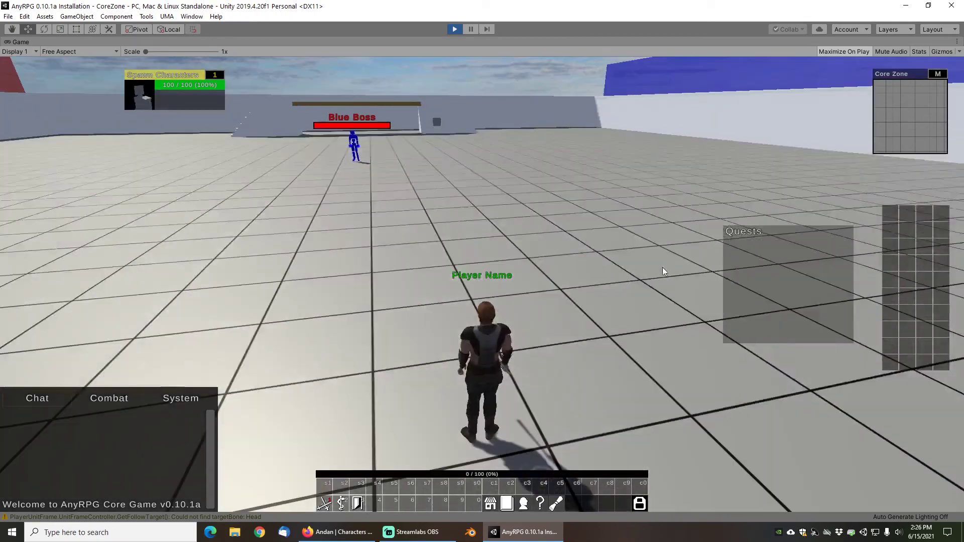
key(w)
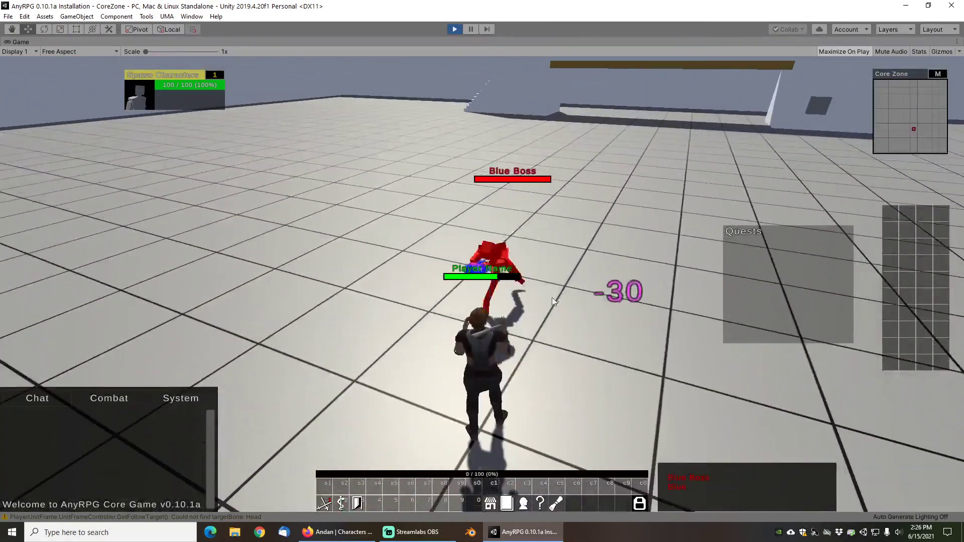
right_drag(573, 341, 531, 354)
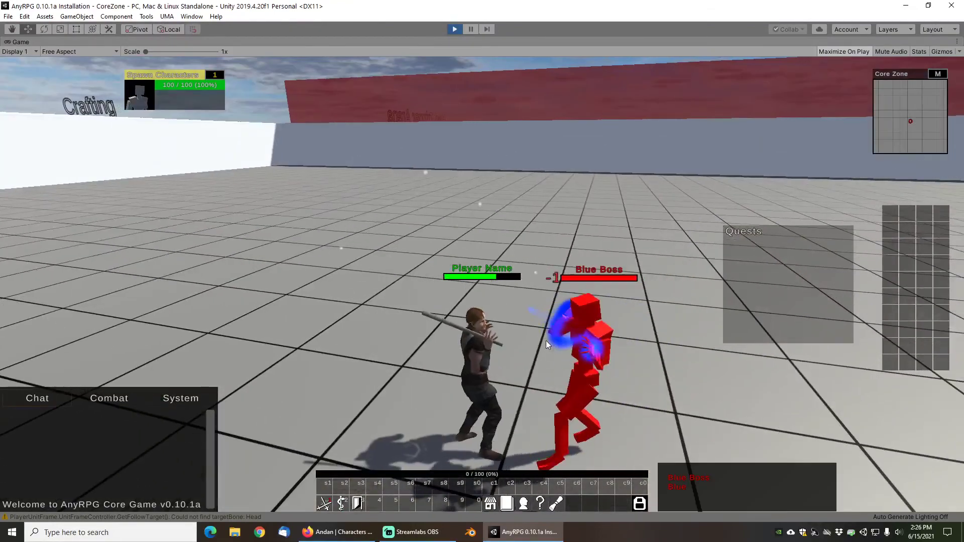
click(567, 336)
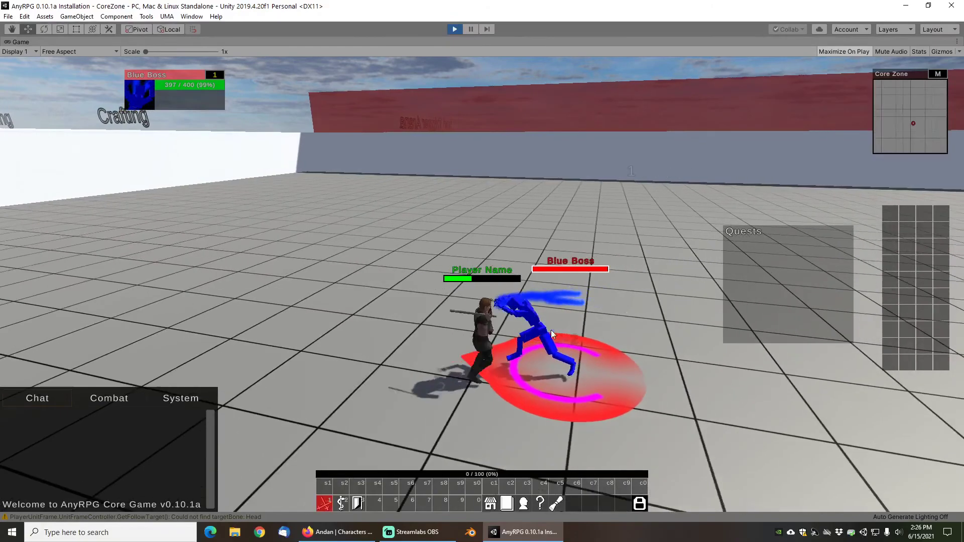
key(w)
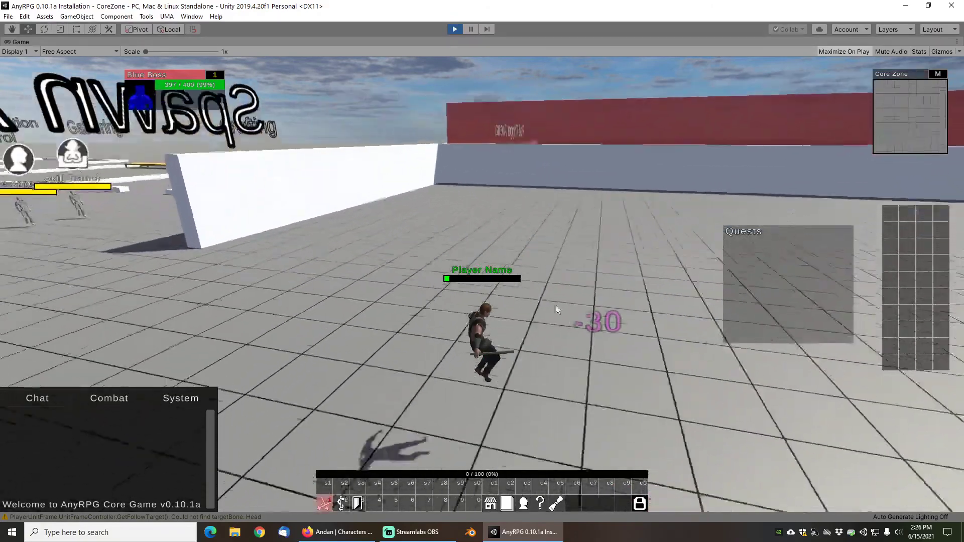
right_drag(559, 276, 687, 279)
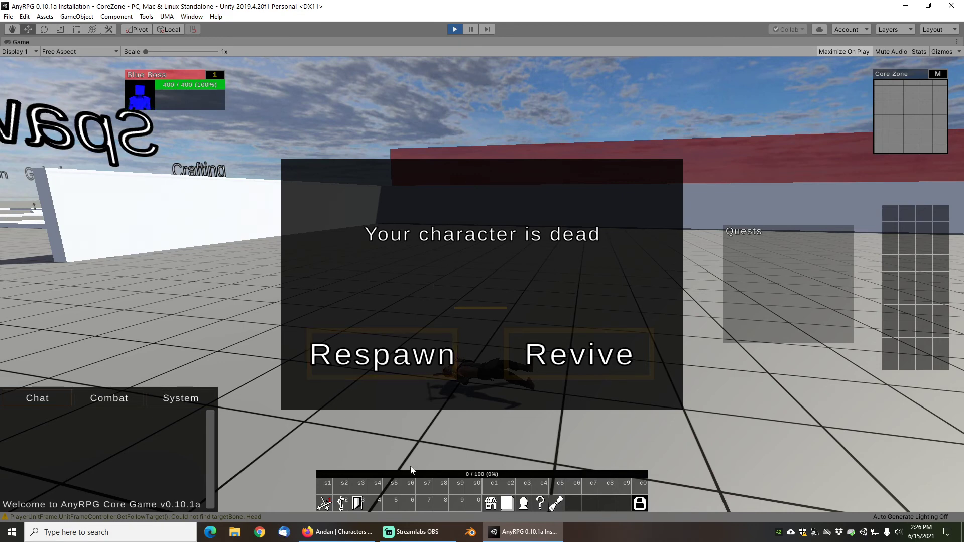
Step: Exit play mode, show the AnyRPG YouTube Videos page in Firefox, then switch to Streamlabs OBS
click(454, 29)
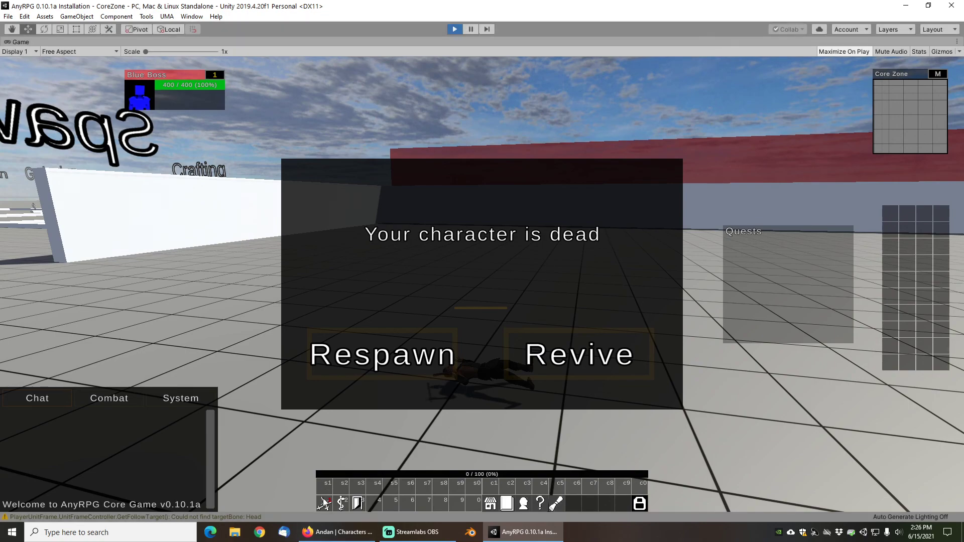
click(337, 532)
click(67, 25)
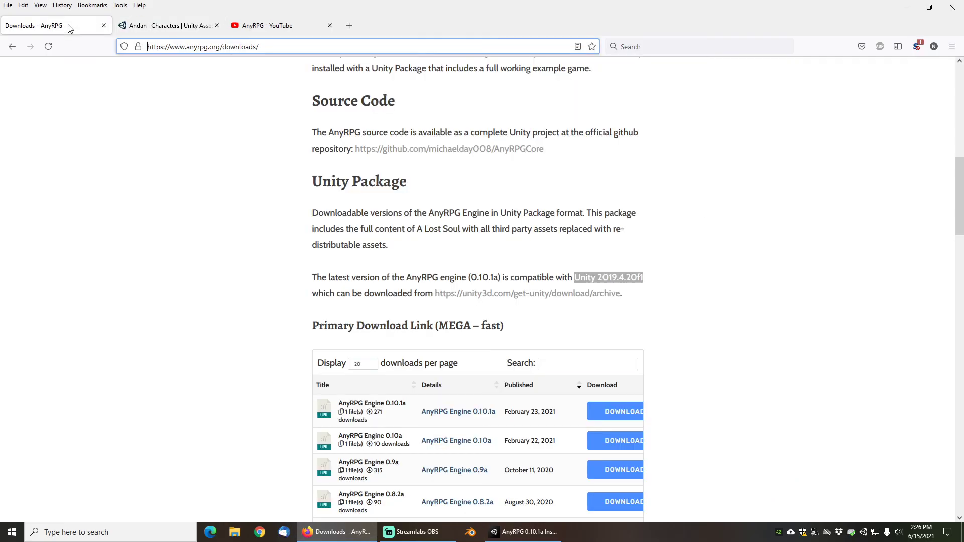
click(294, 26)
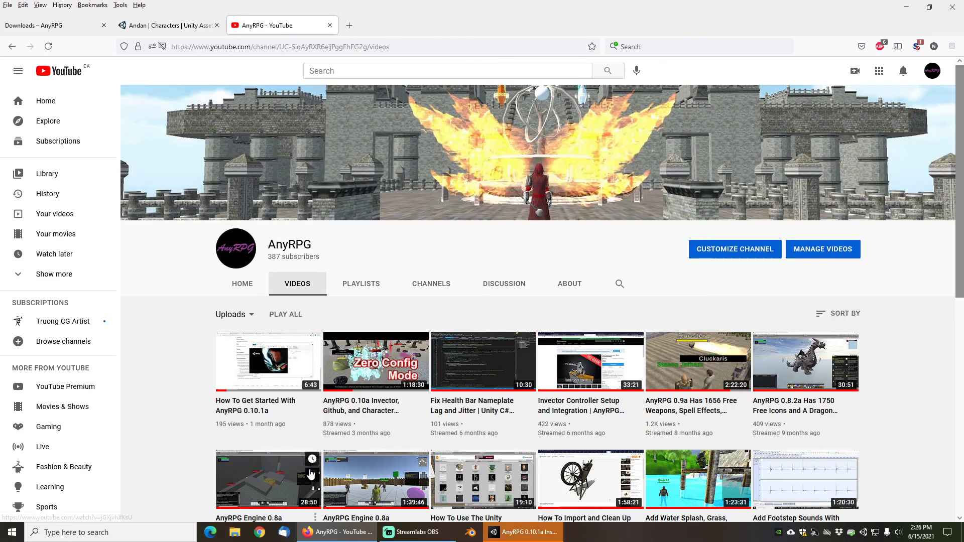
click(408, 535)
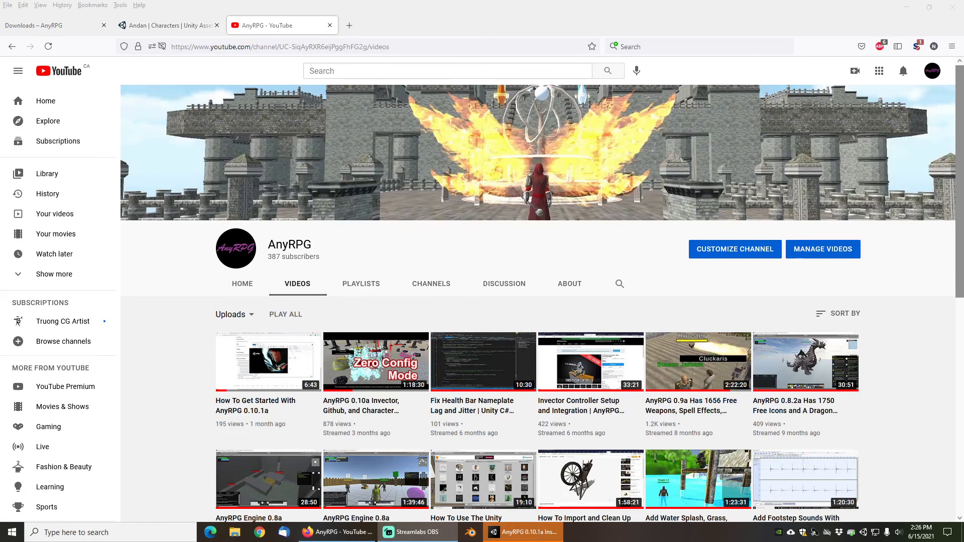